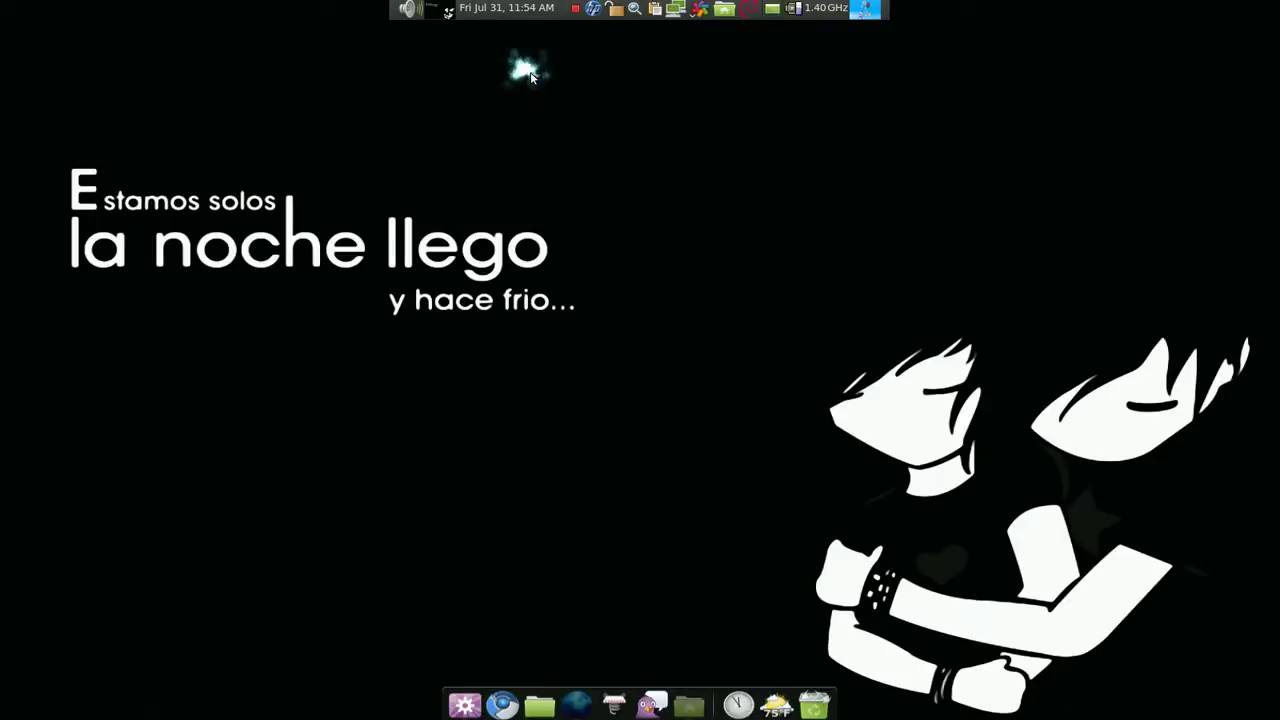
Step: Check the C-Force program folder, minimize its window, and open Wine's software uninstaller
left_click(688, 706)
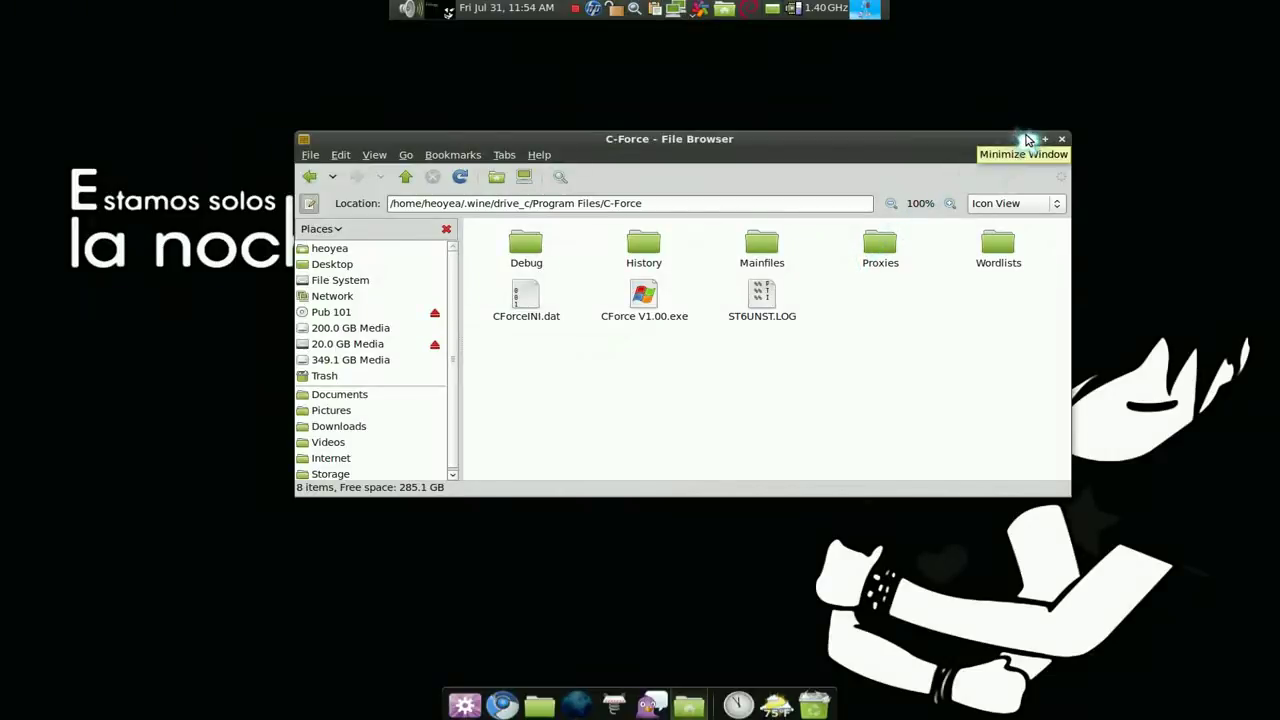
left_click(1027, 140)
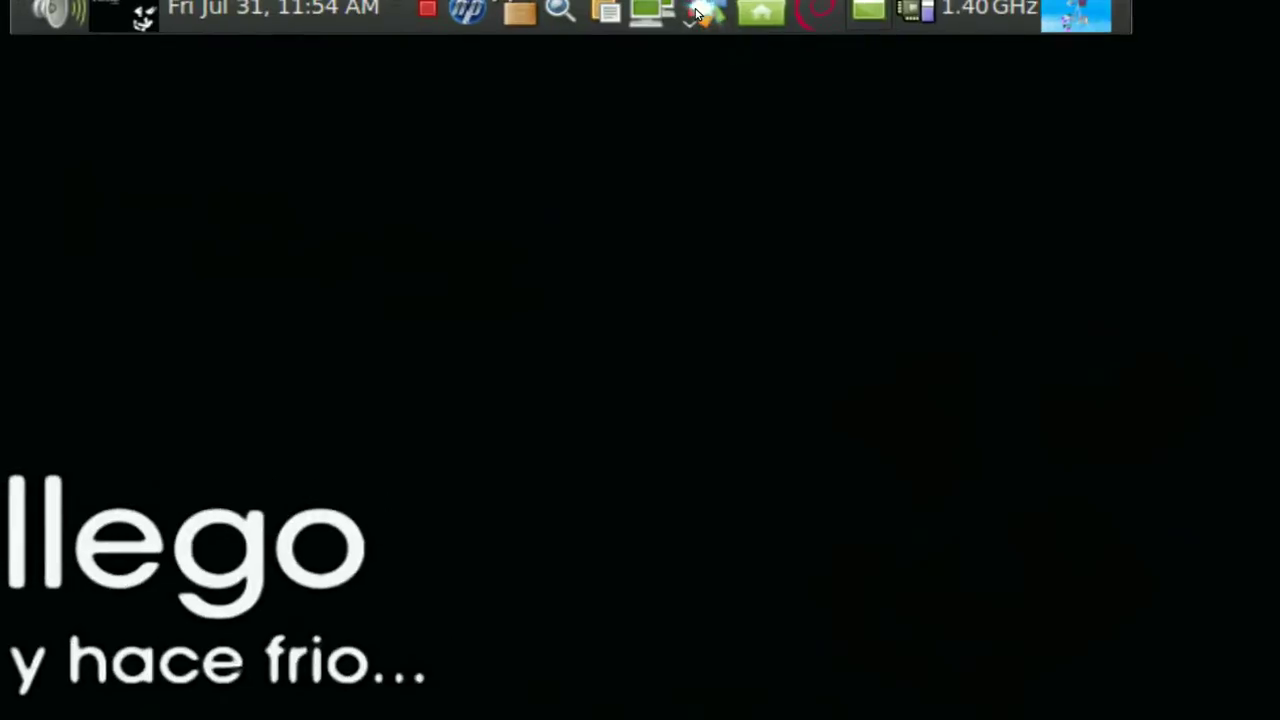
left_click(697, 12)
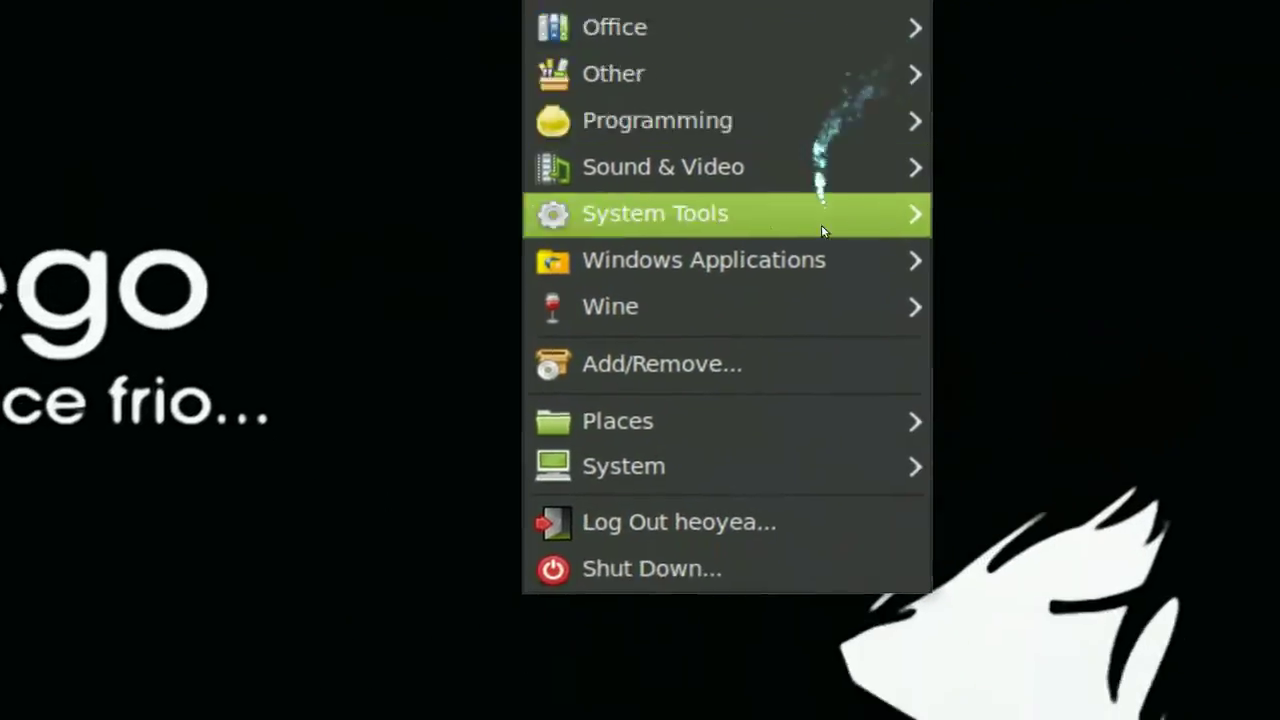
mouse_move(820, 249)
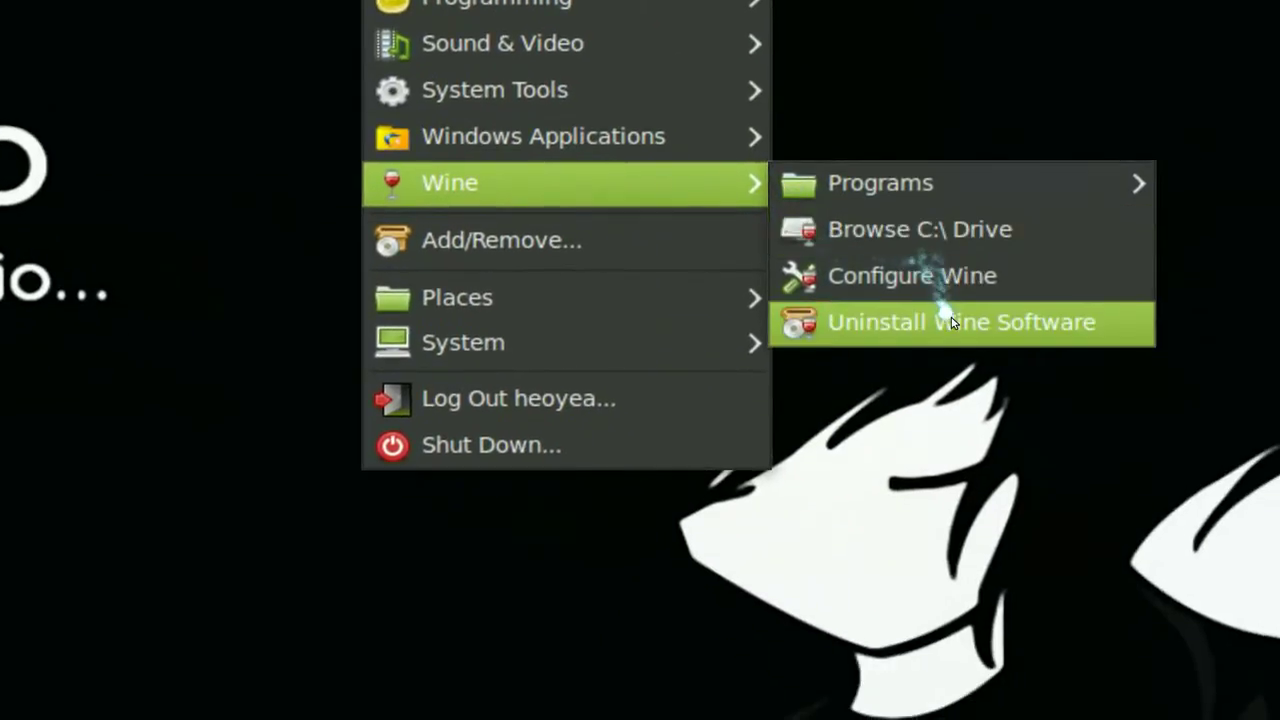
left_click(1104, 402)
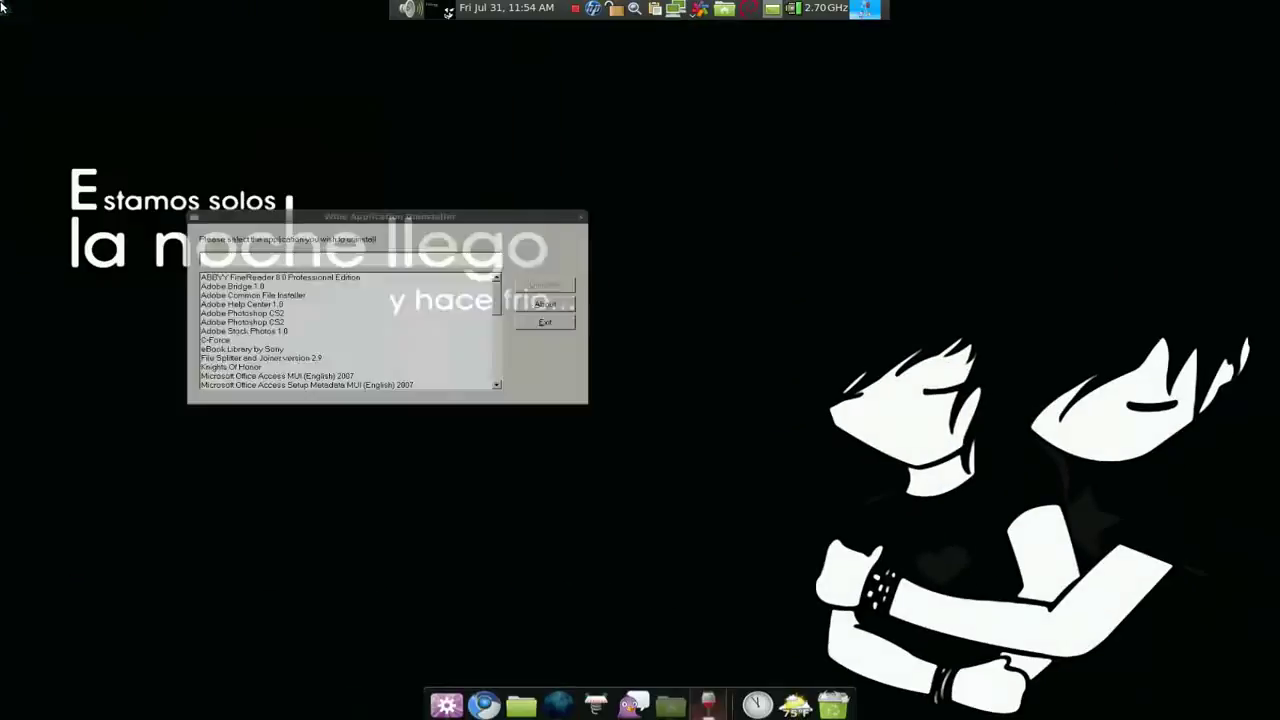
key("Escape")
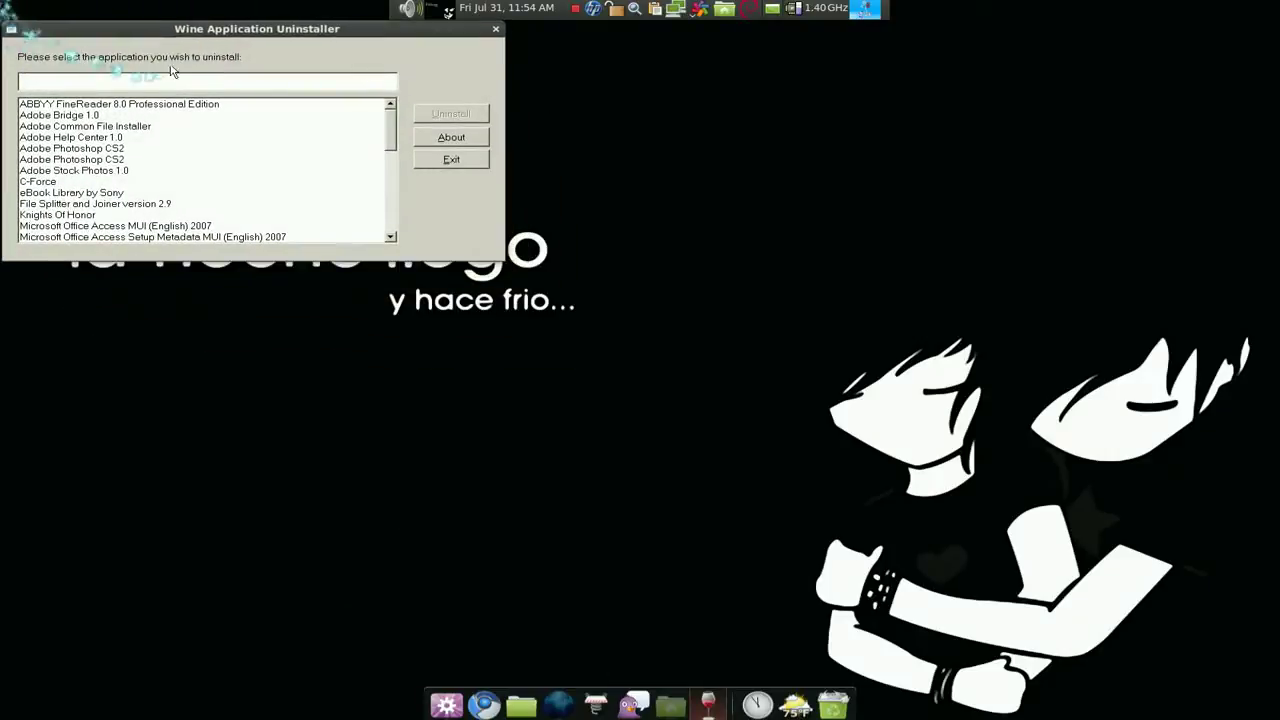
left_click_drag(216, 25, 587, 173)
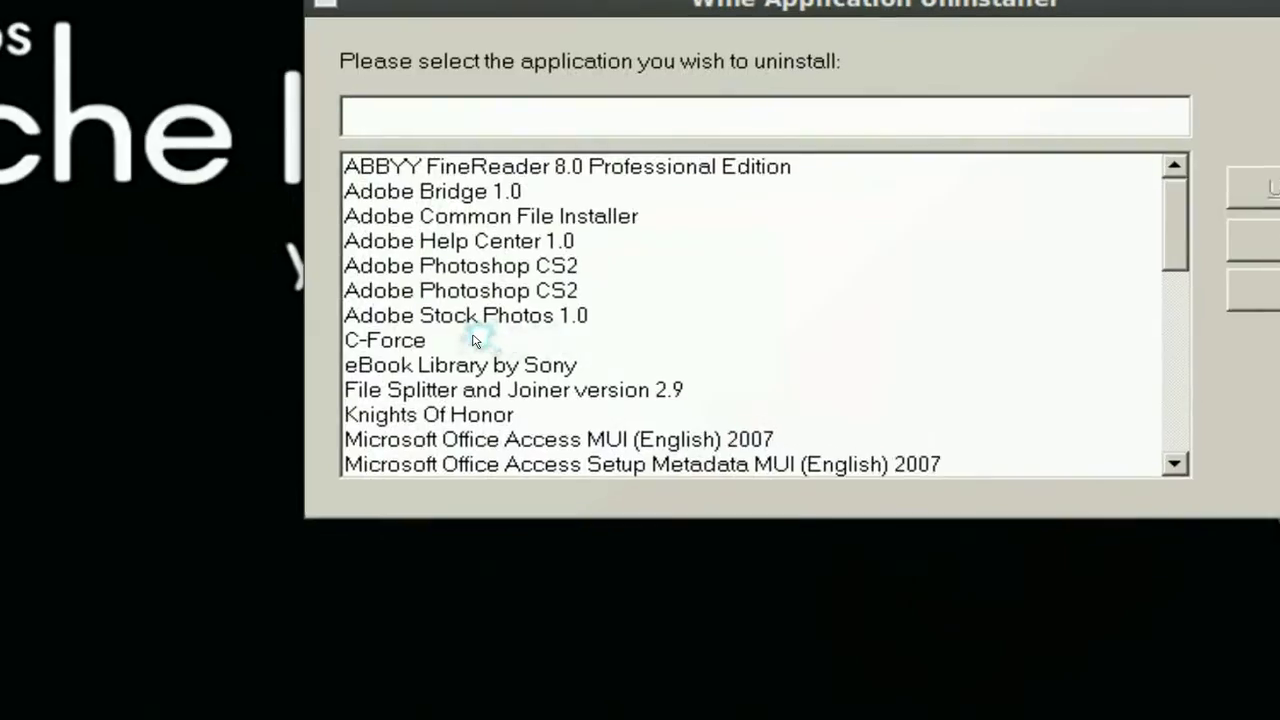
Step: Uninstall C-Force with all of its components and unused shared files, and exit the Wine uninstaller
left_click(474, 341)
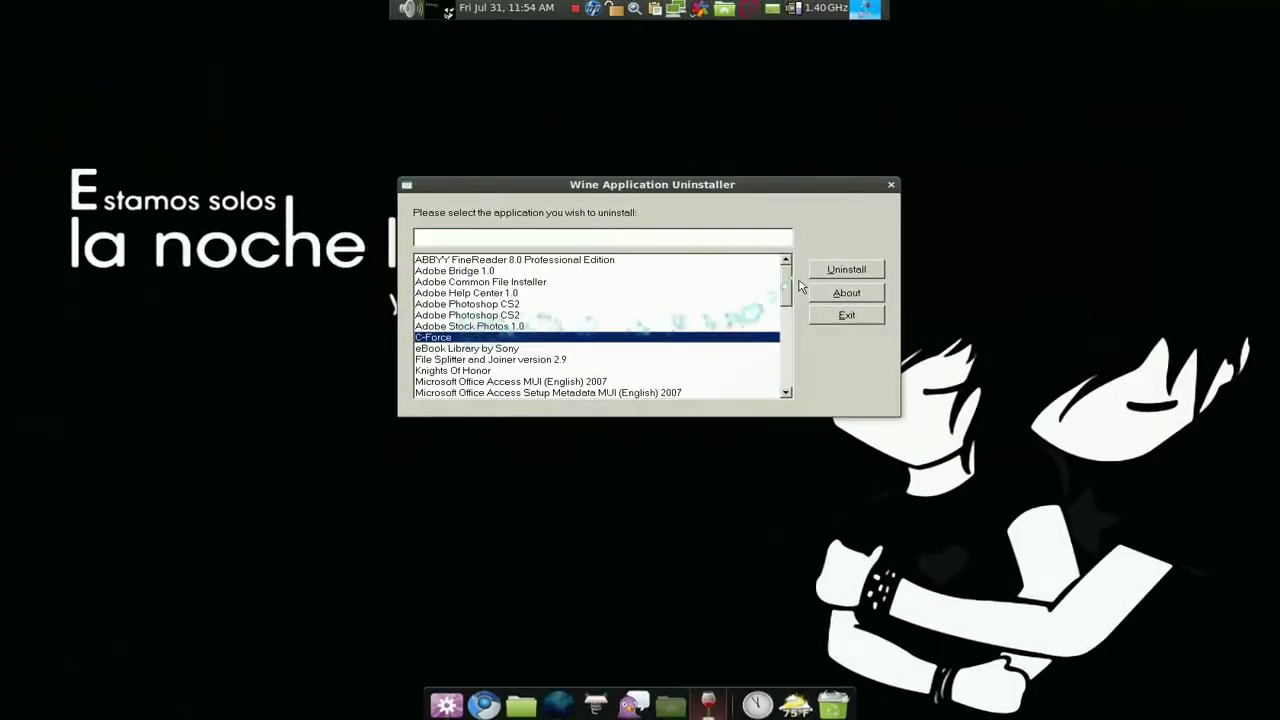
left_click(852, 273)
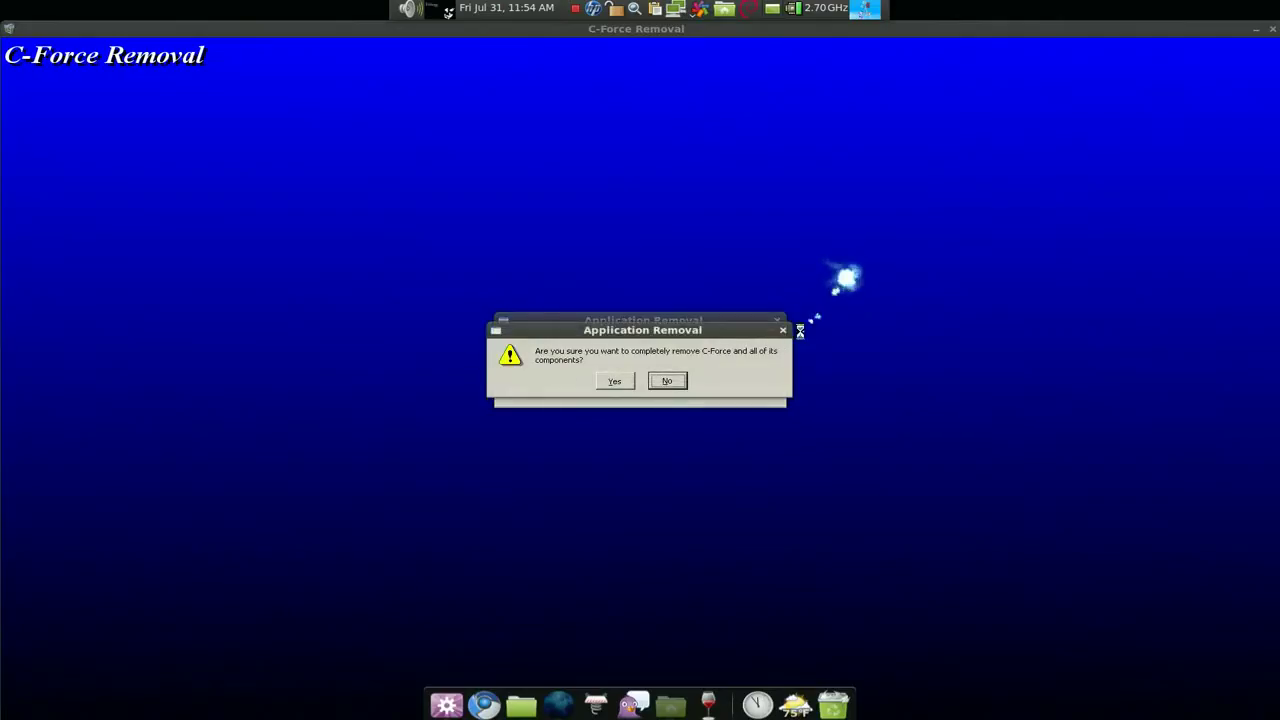
left_click(616, 381)
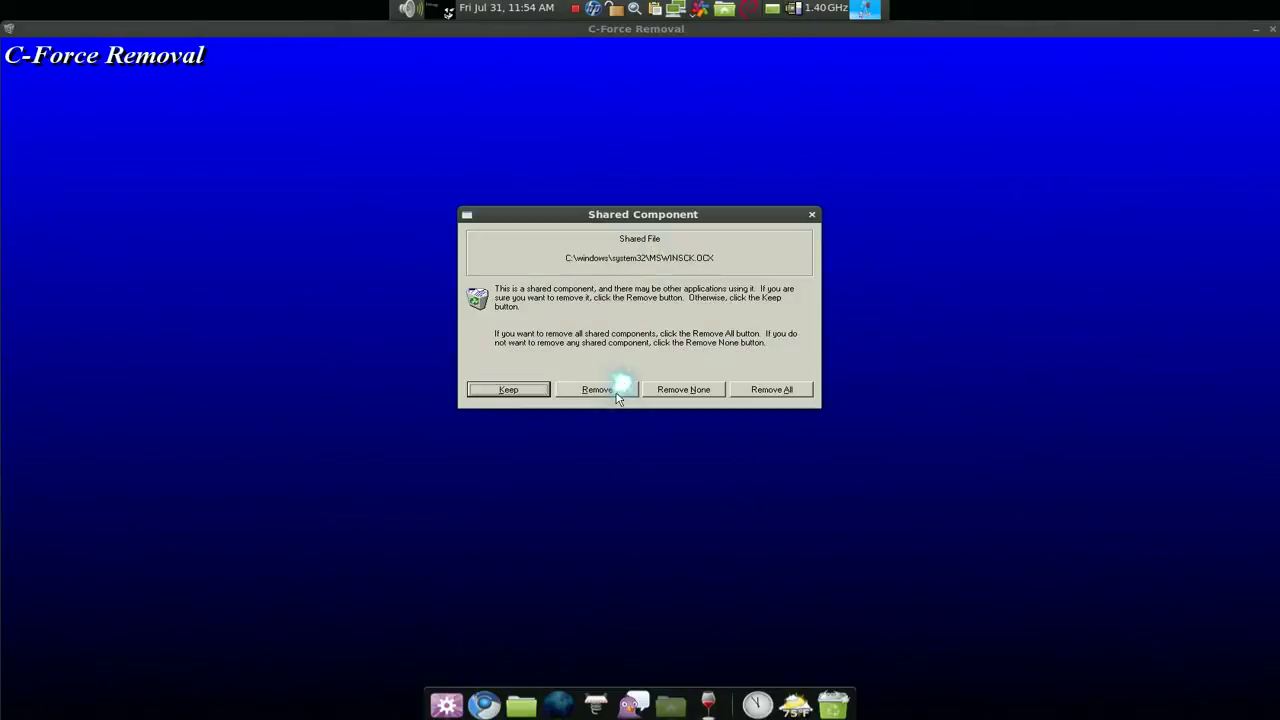
left_click(790, 392)
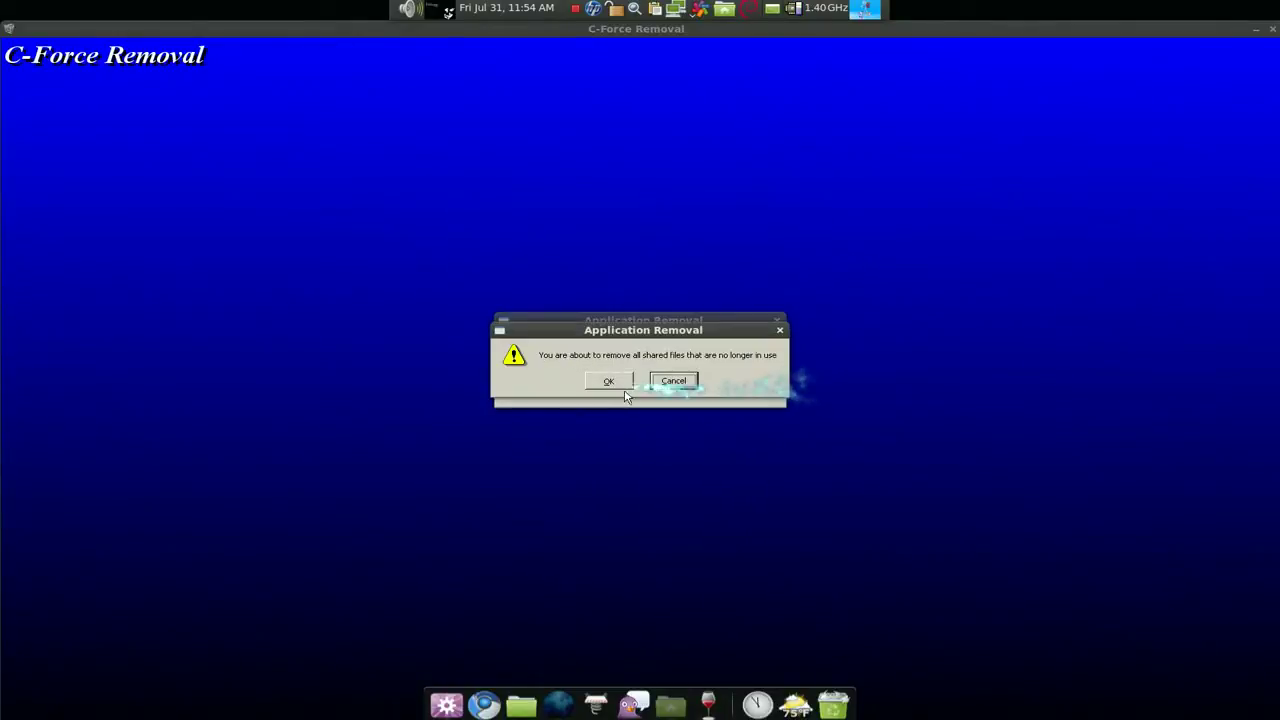
left_click(612, 381)
left_click(645, 382)
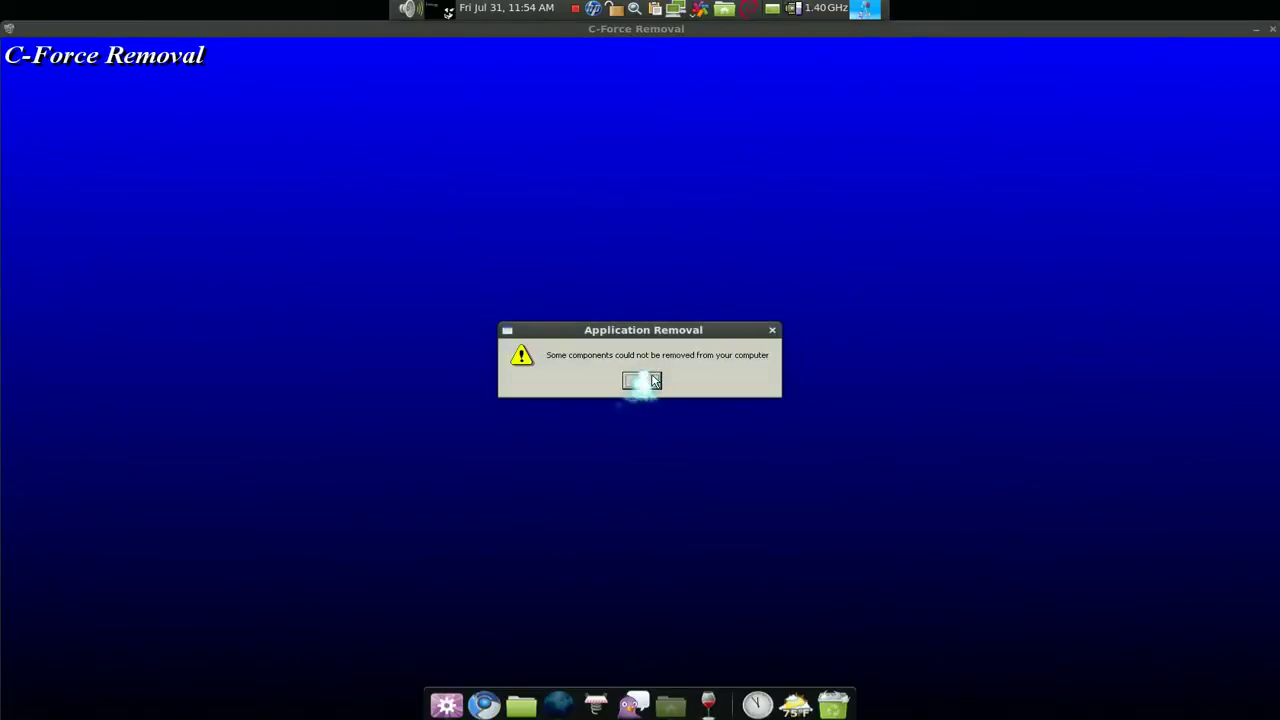
left_click(652, 381)
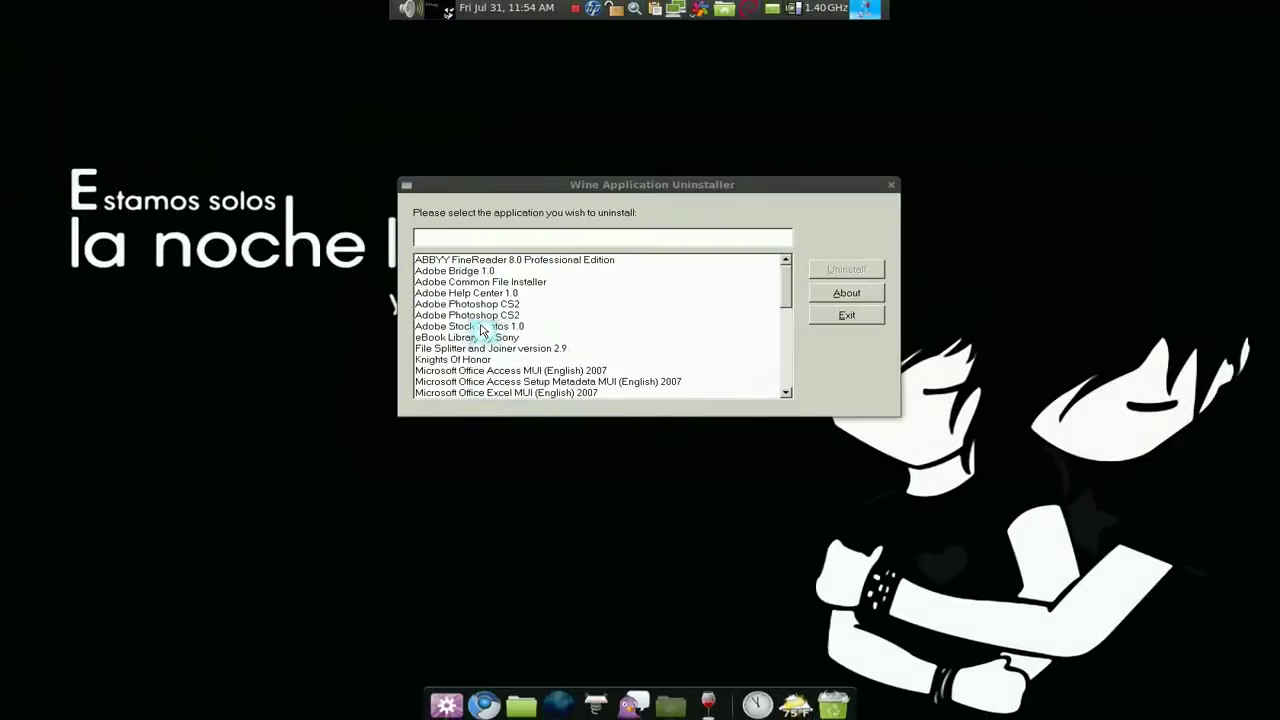
left_click(826, 316)
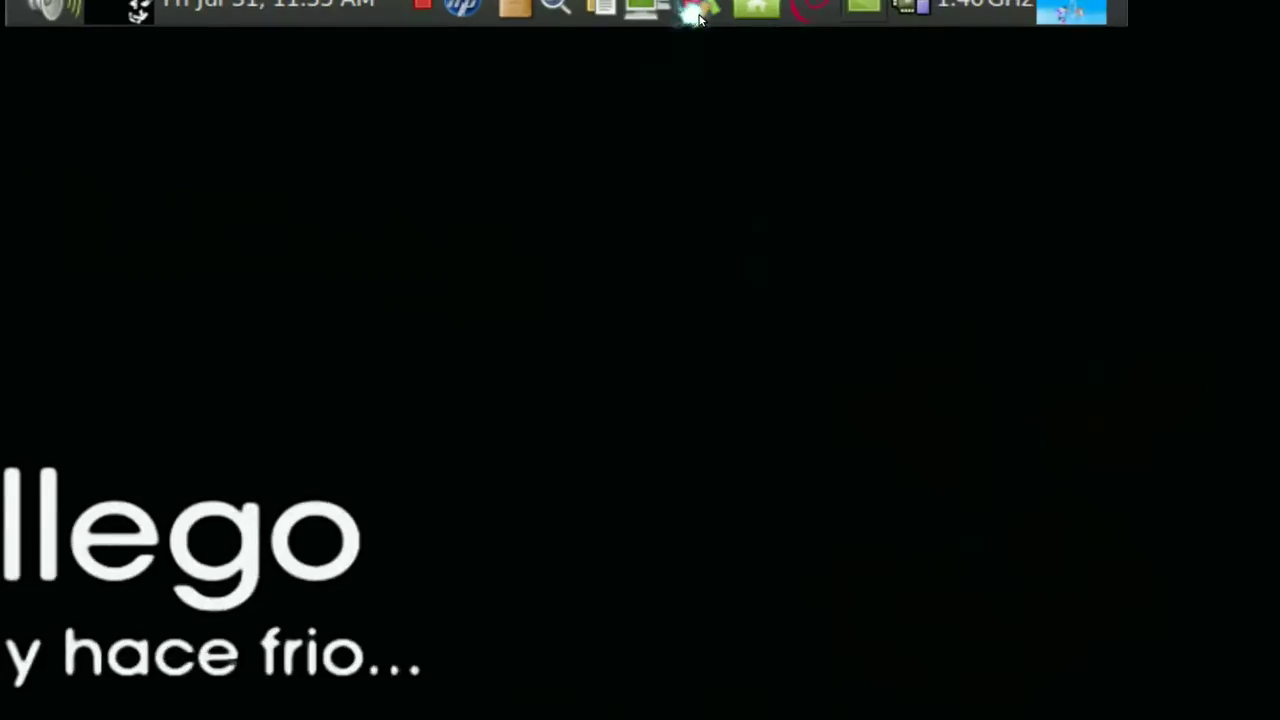
Step: Examine Wine's Programs menu for a C-Force entry
left_click(694, 14)
mouse_move(735, 558)
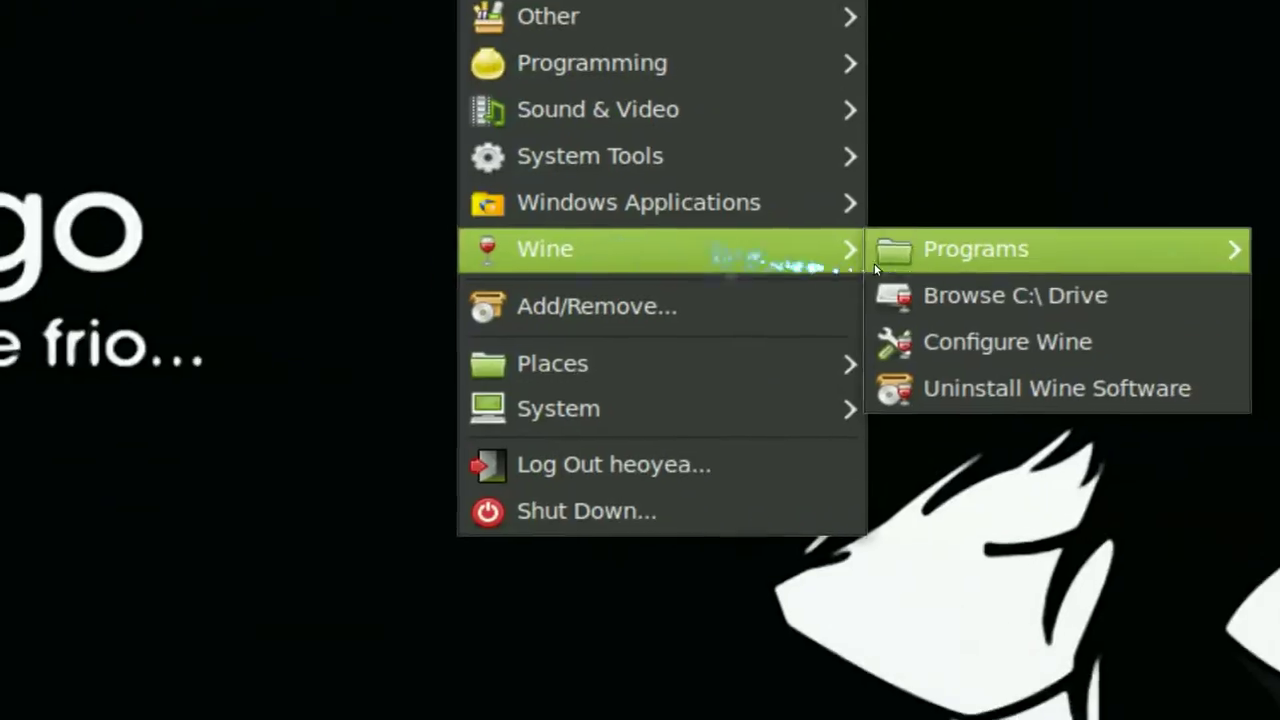
mouse_move(1150, 268)
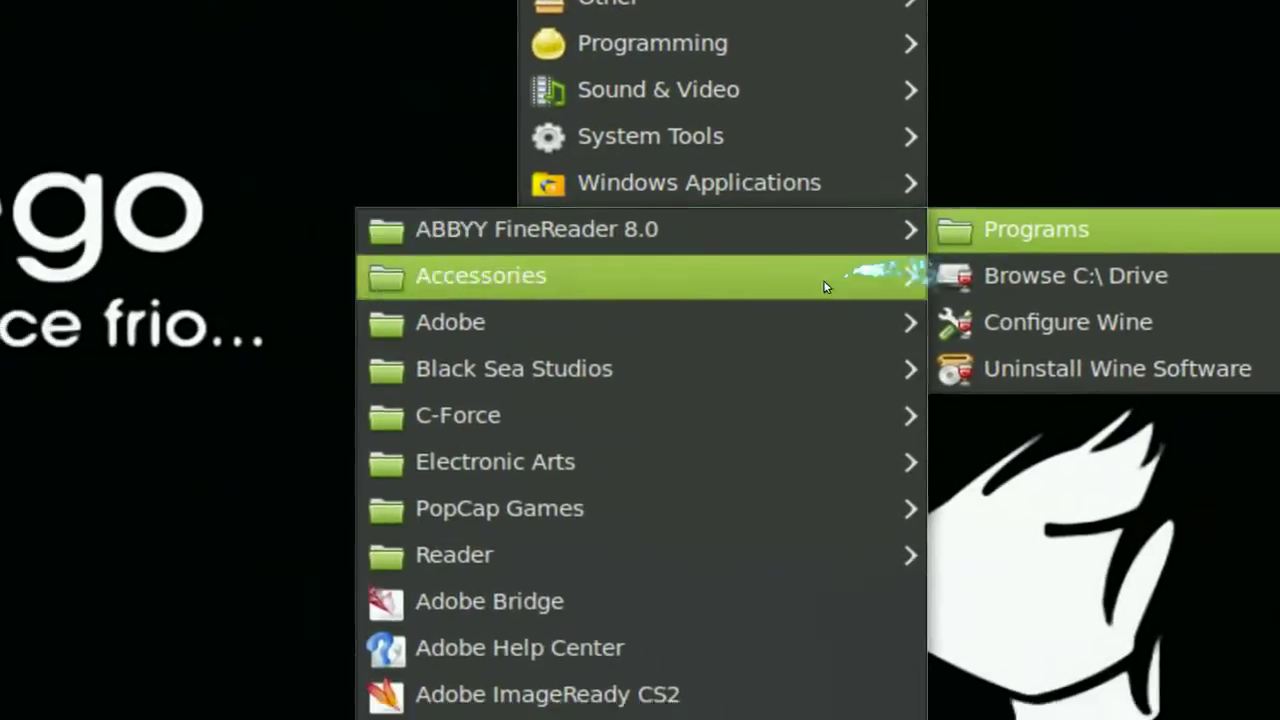
mouse_move(738, 420)
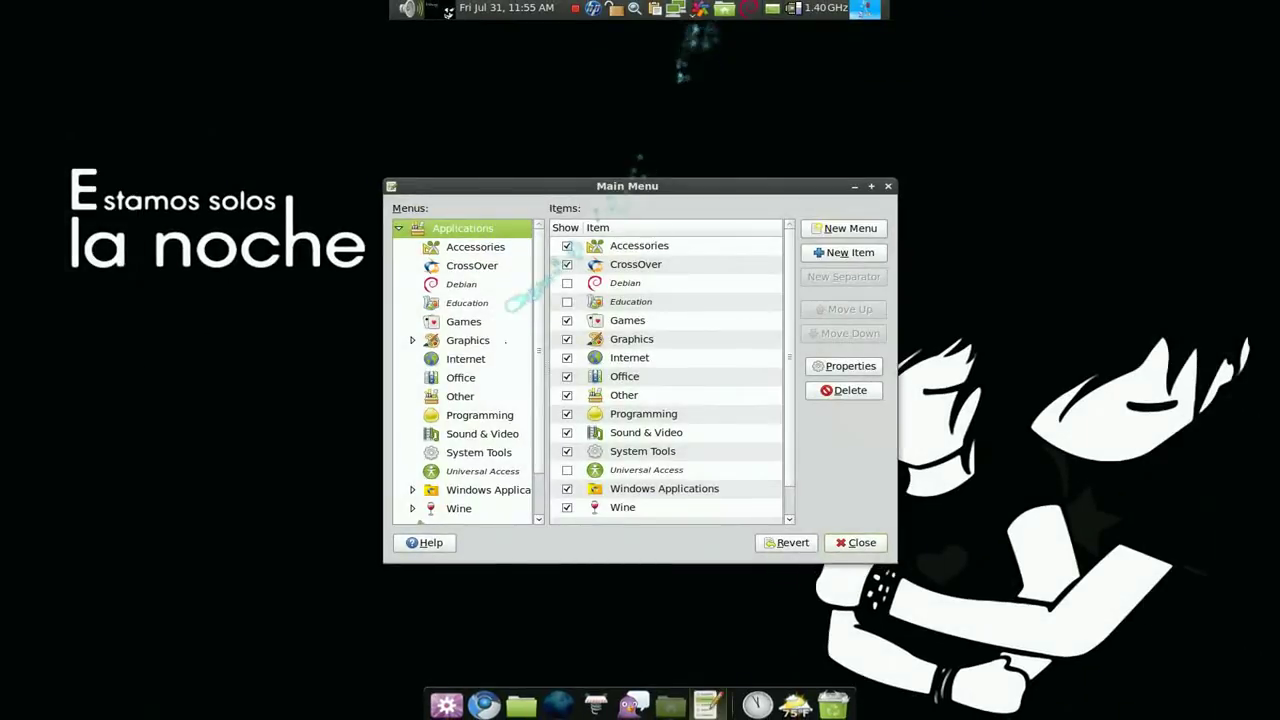
Step: In the main menu editor, expand Wine's Programs submenu and select the C-Force item in its C-Force folder
scroll(497, 390, "down", 2)
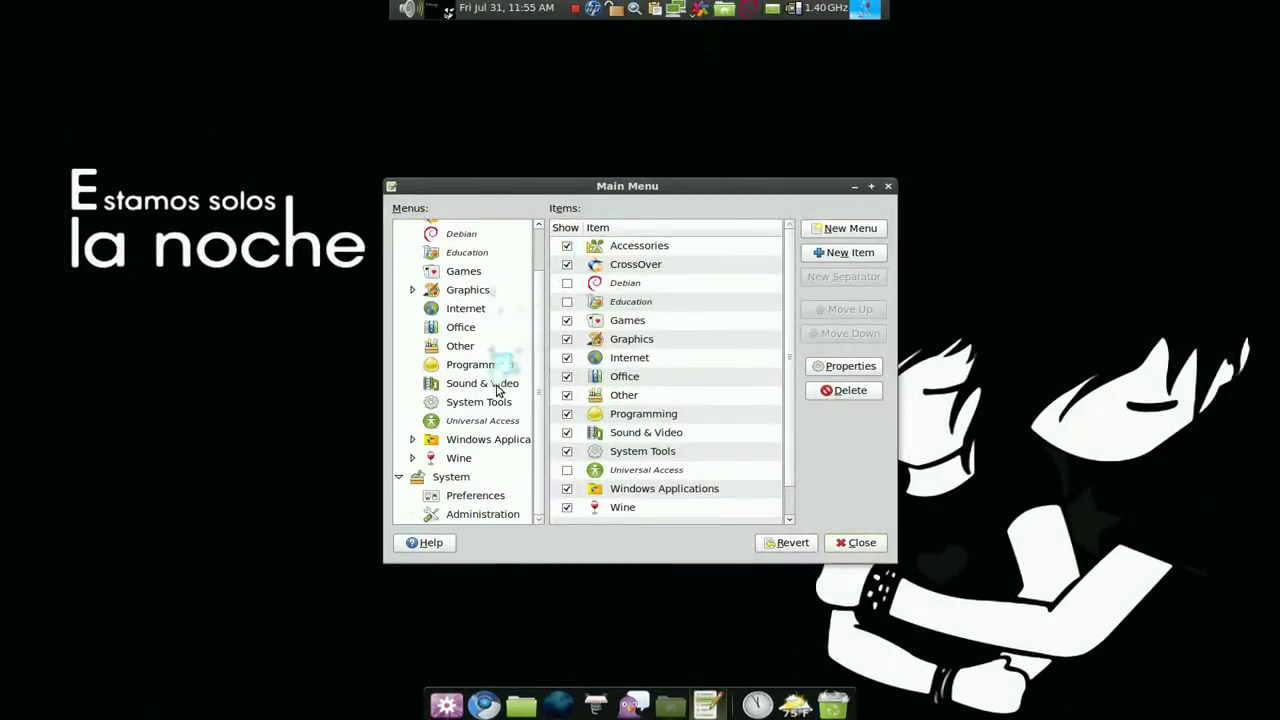
left_click(412, 458)
left_click(427, 477)
scroll(430, 470, "down", 3)
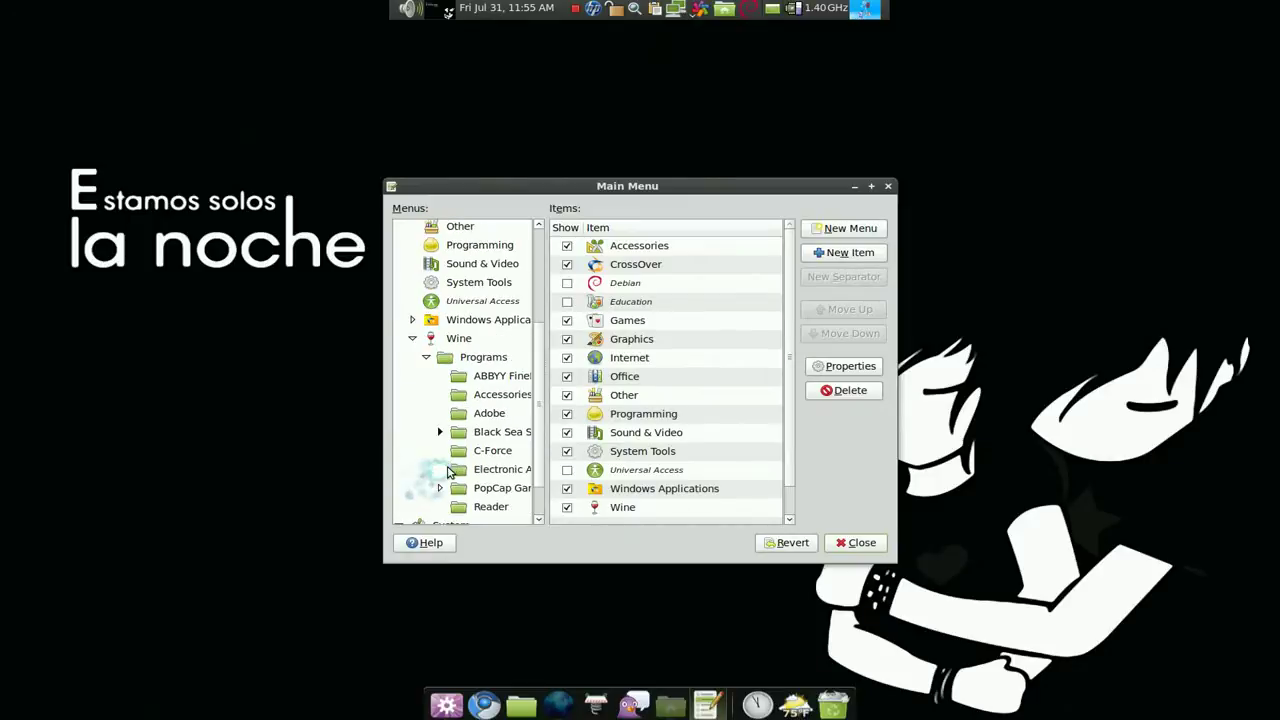
left_click(490, 450)
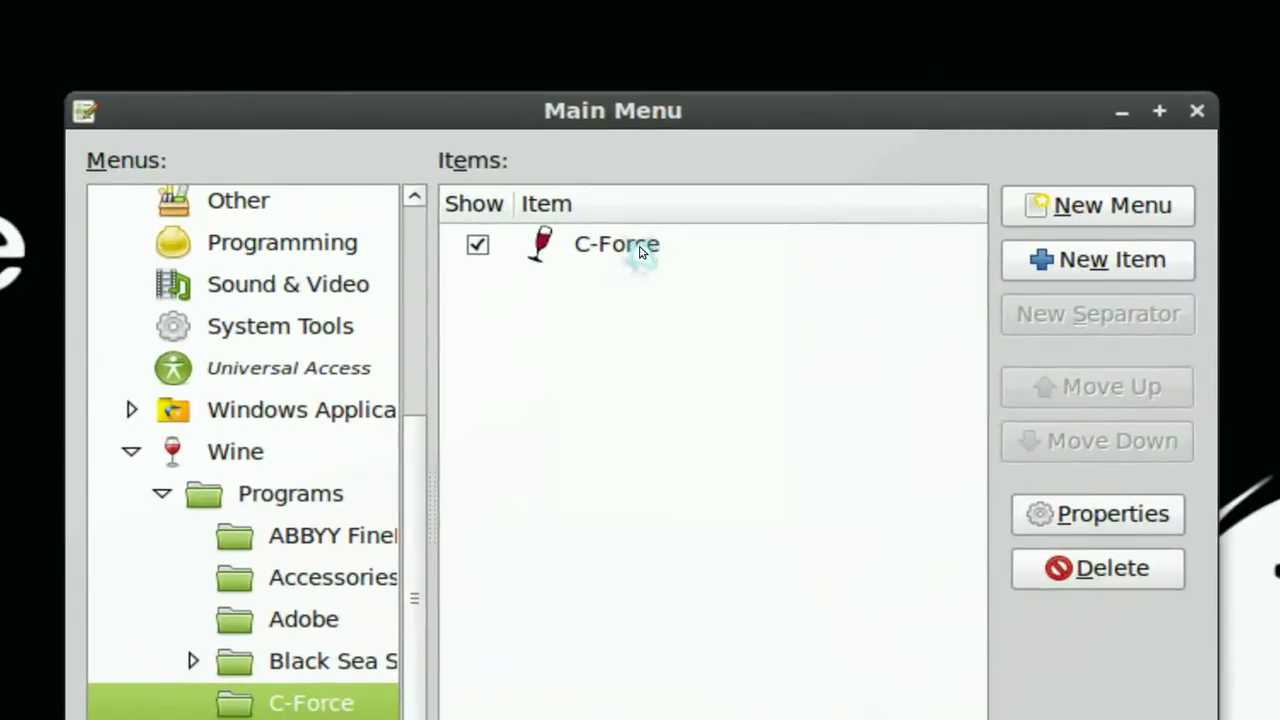
left_click(643, 250)
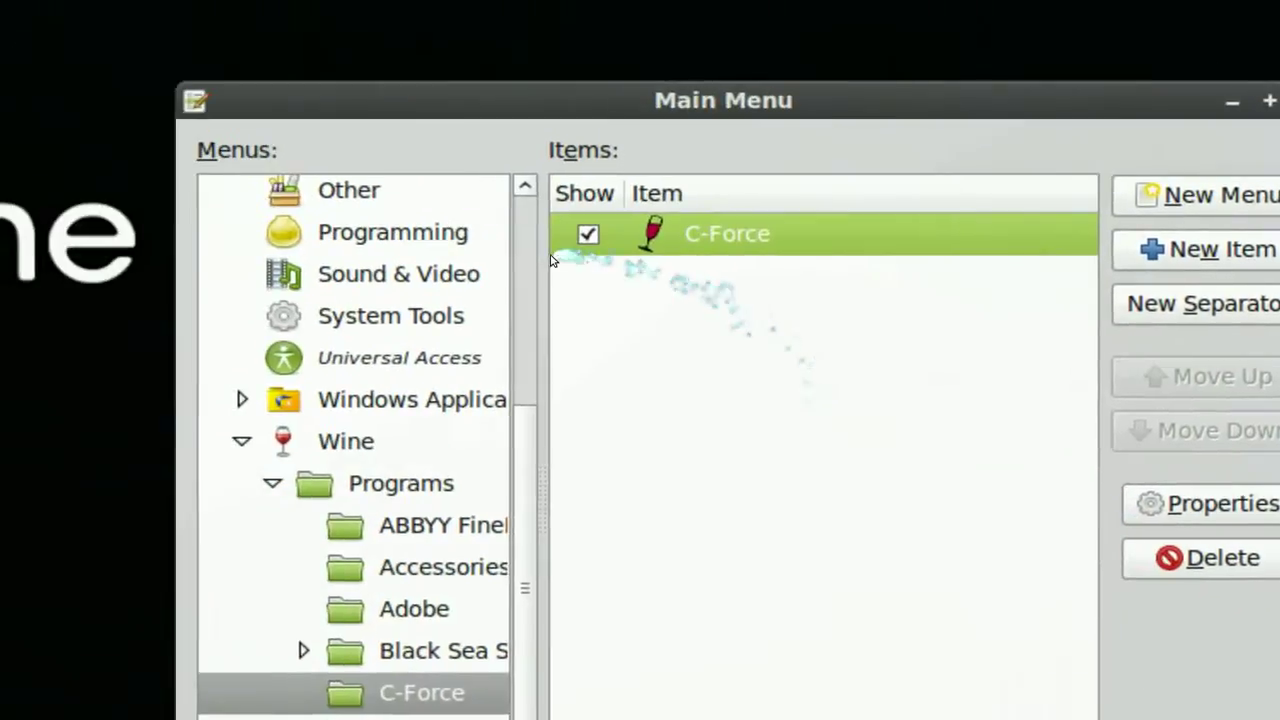
Step: Hide the C-Force menu item, show it again, and close the menu editor
left_click(470, 247)
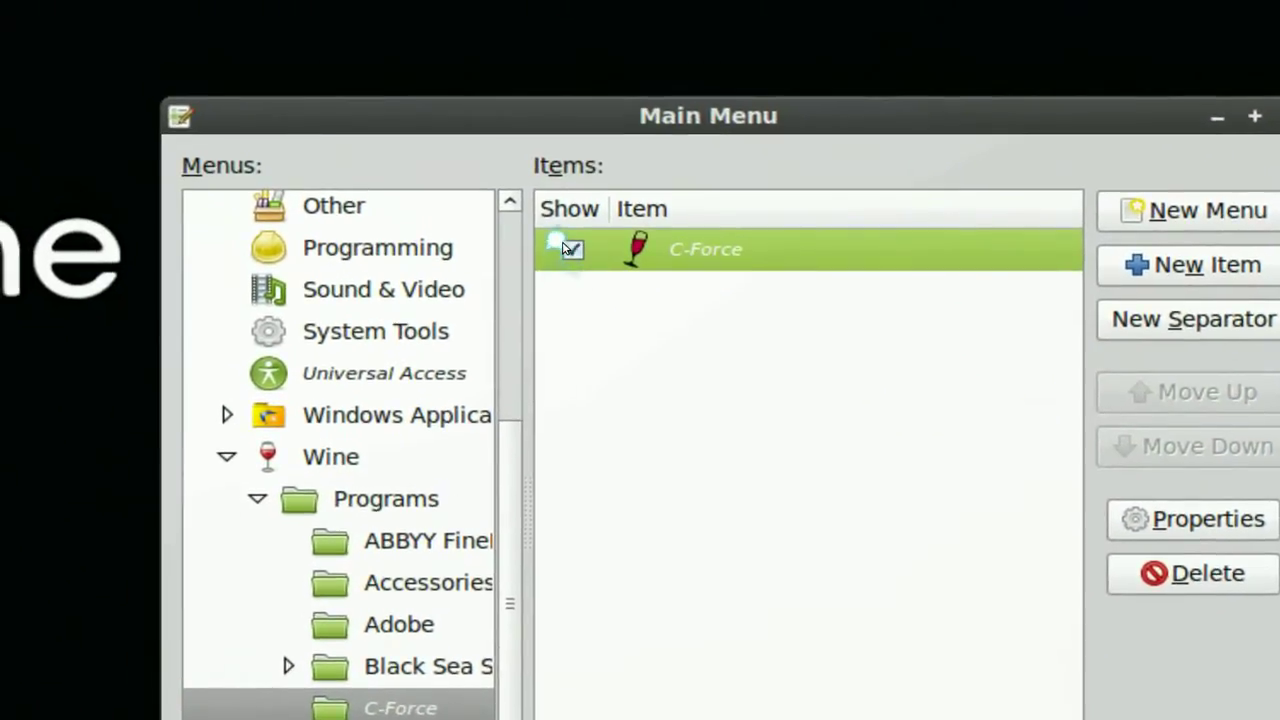
left_click(561, 209)
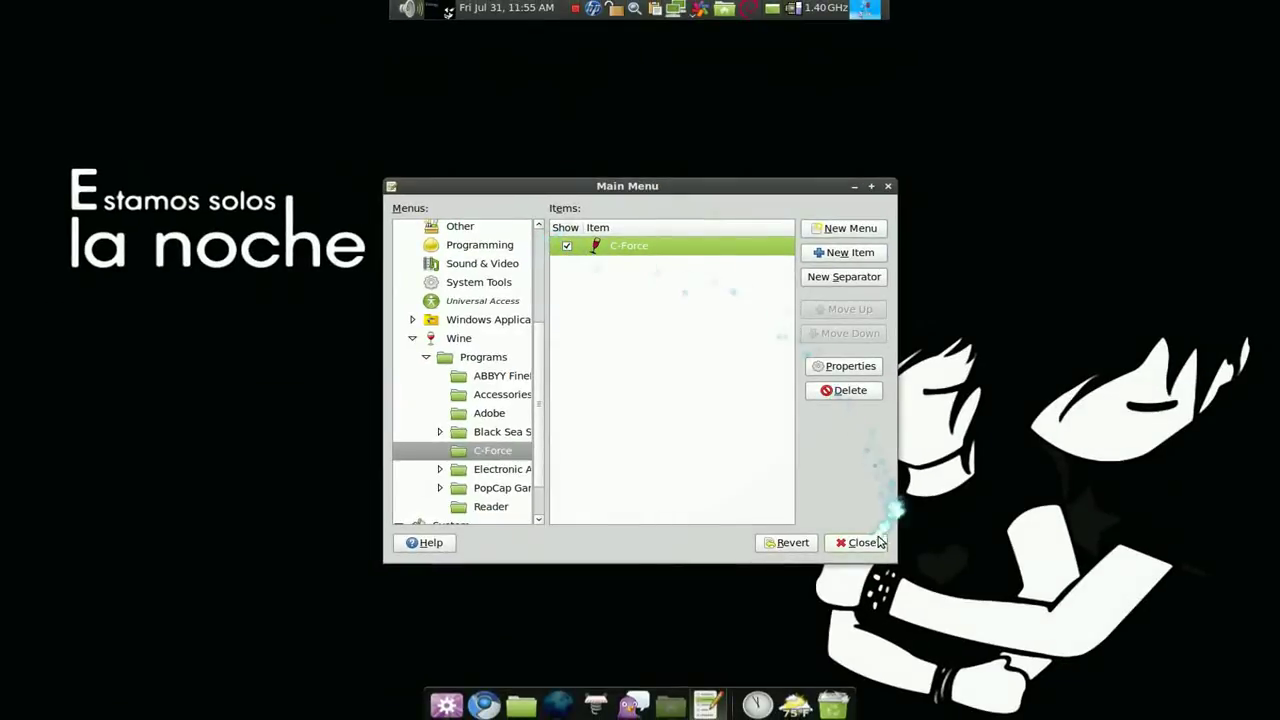
left_click(866, 543)
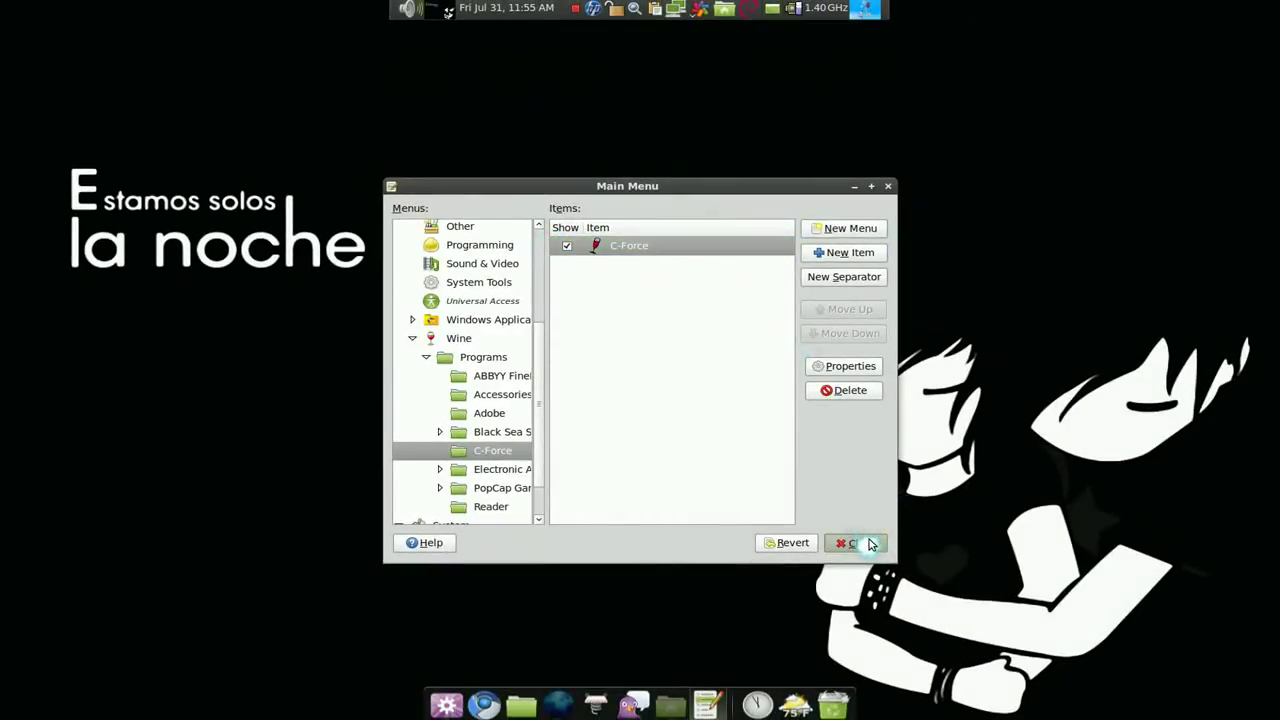
Step: Restore the C-Force folder window to check for leftover files, and go up to the drive_c folder
left_click(697, 684)
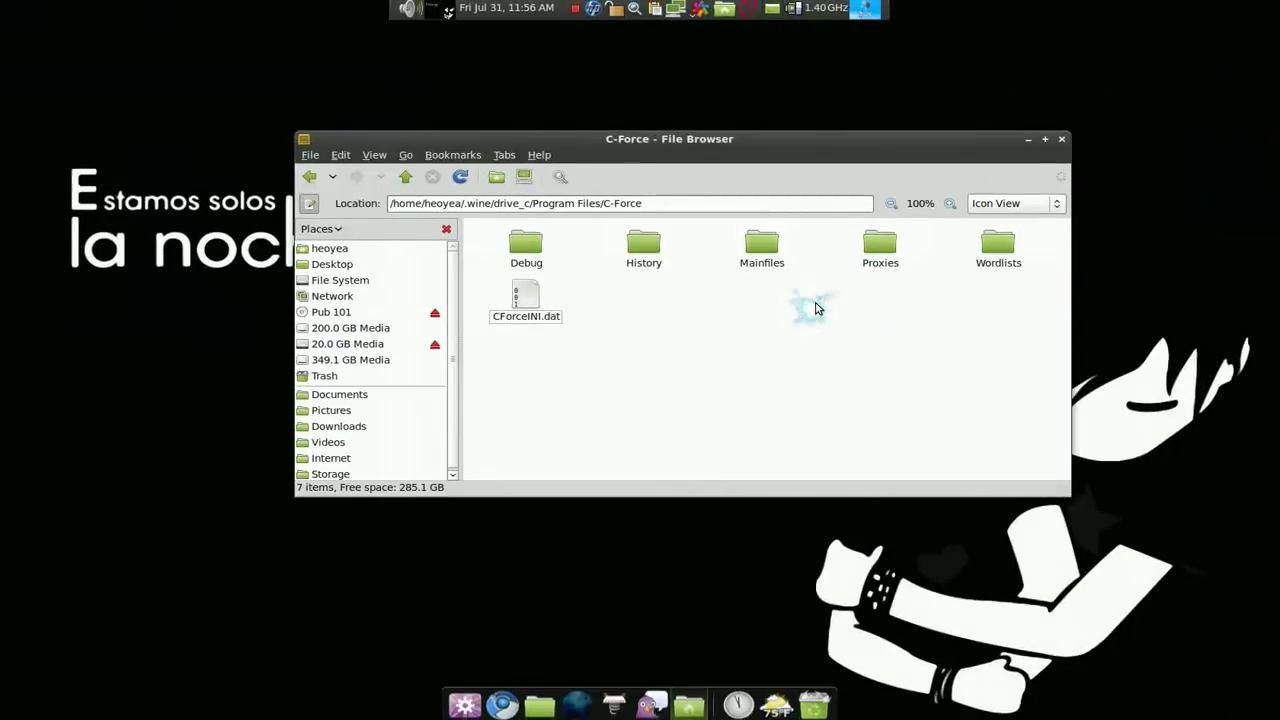
left_click(406, 178)
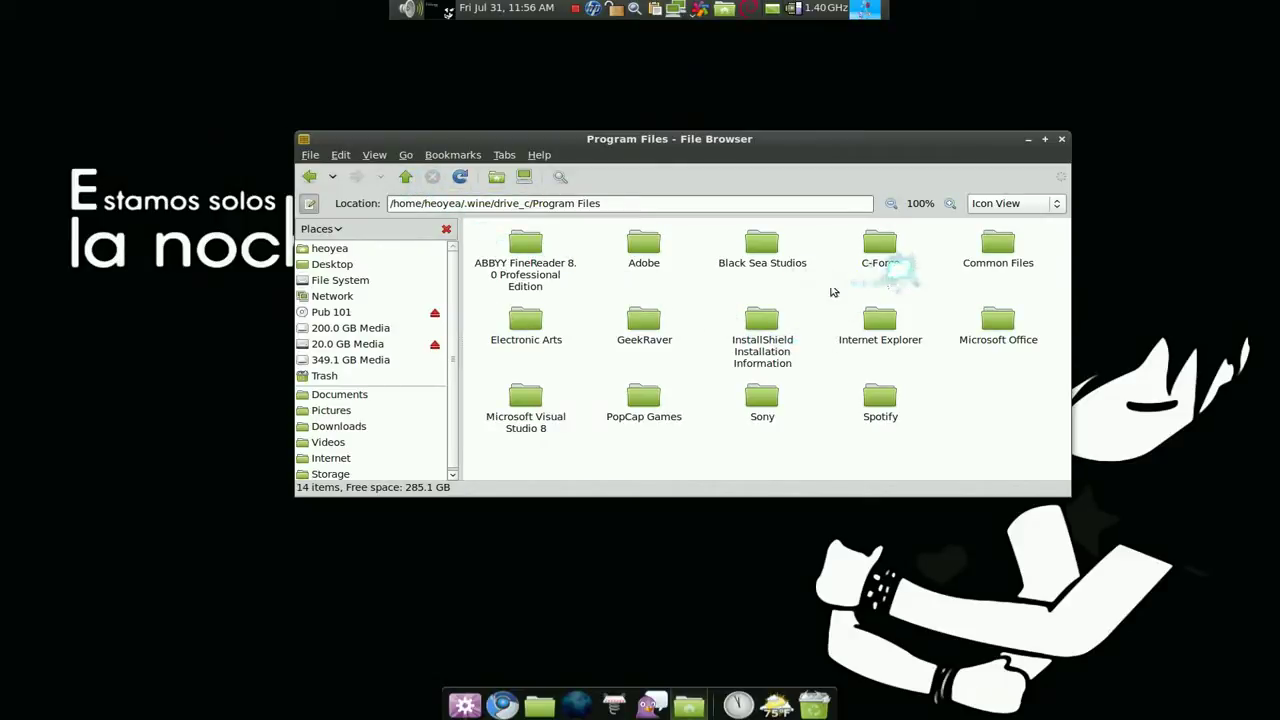
left_click(406, 177)
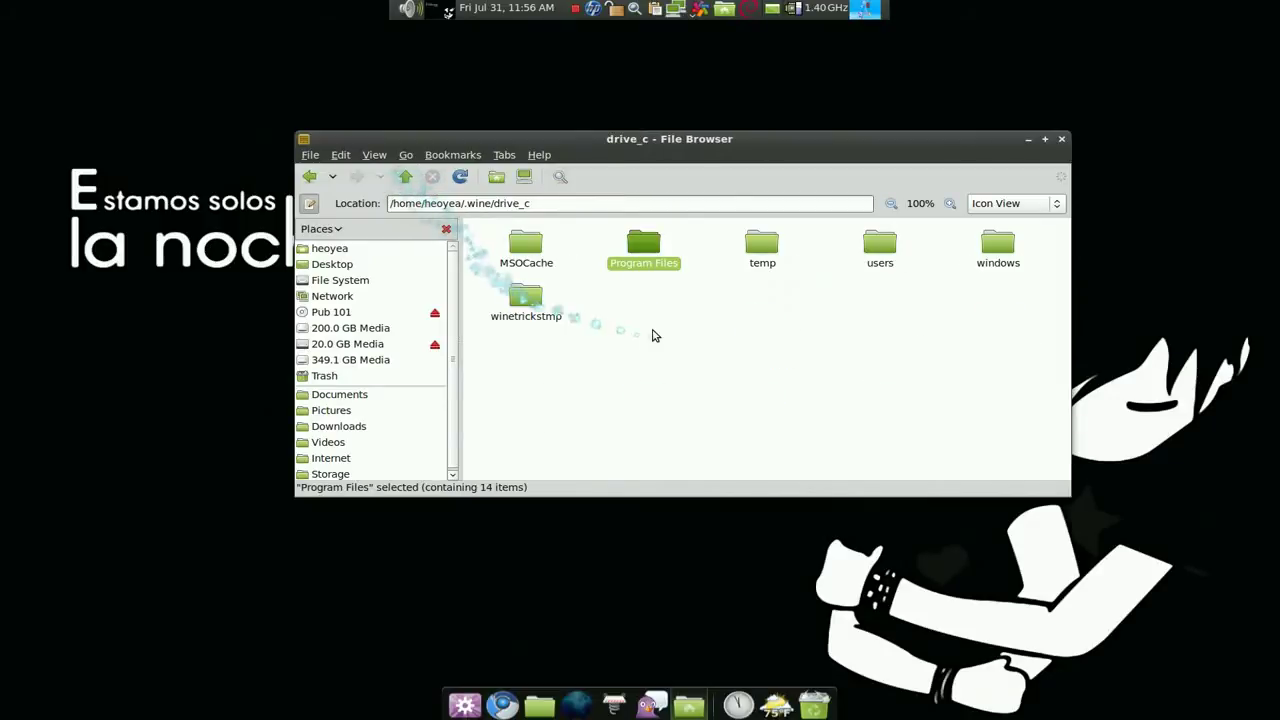
left_click(652, 335)
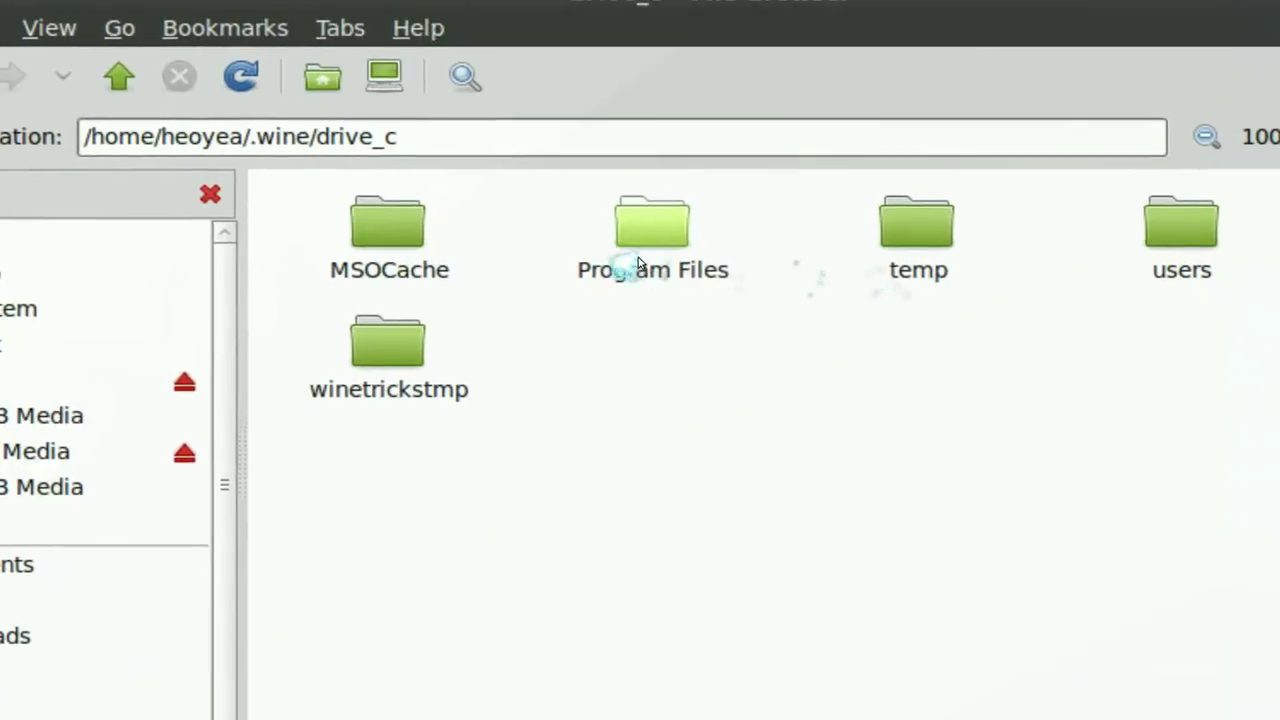
Step: Delete the leftover C-Force folder from Program Files in drive_c
double_click(638, 262)
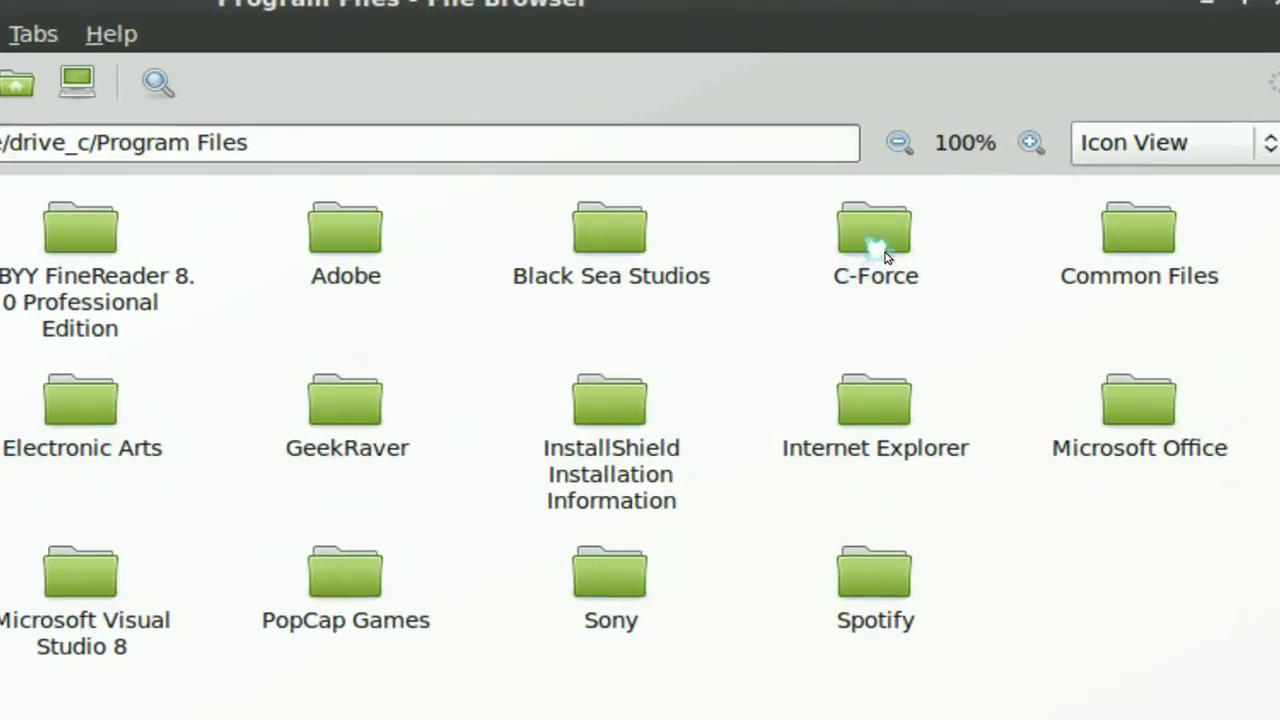
left_click(878, 245)
key("Delete")
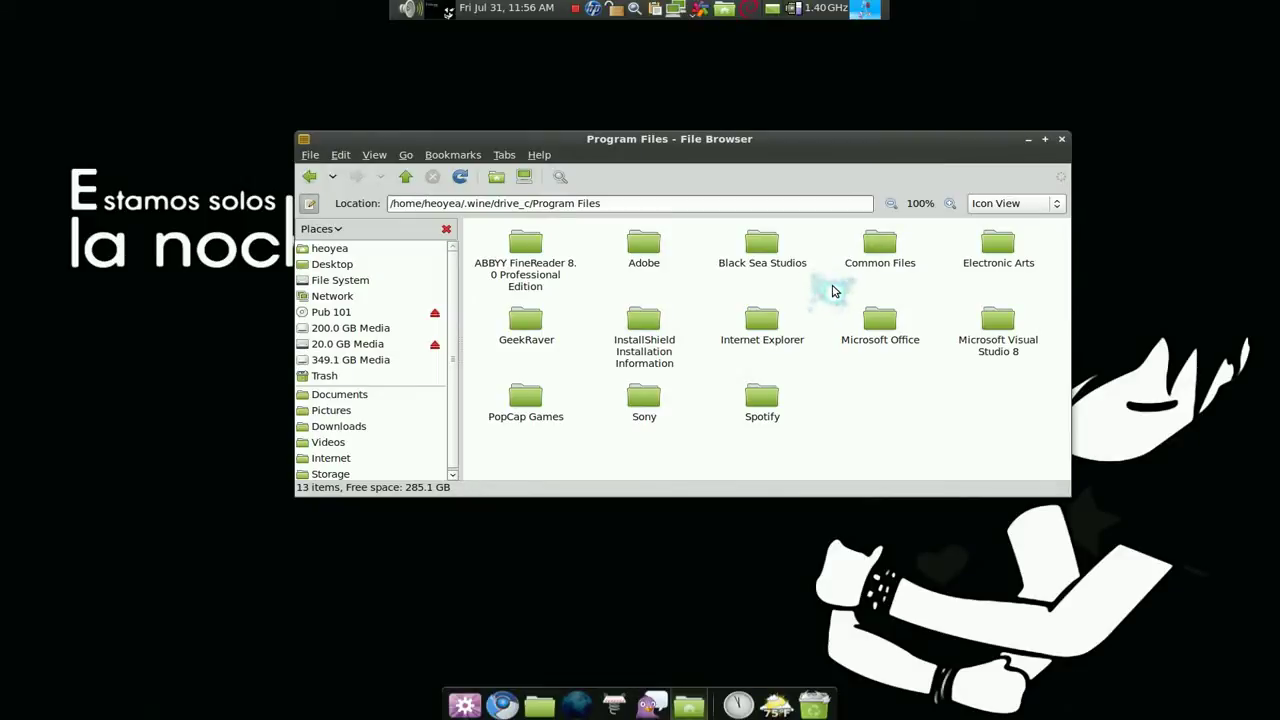
Step: Rename the hidden .wine folder in the home folder to .wine.bak and minimize the file browser
left_click(396, 248)
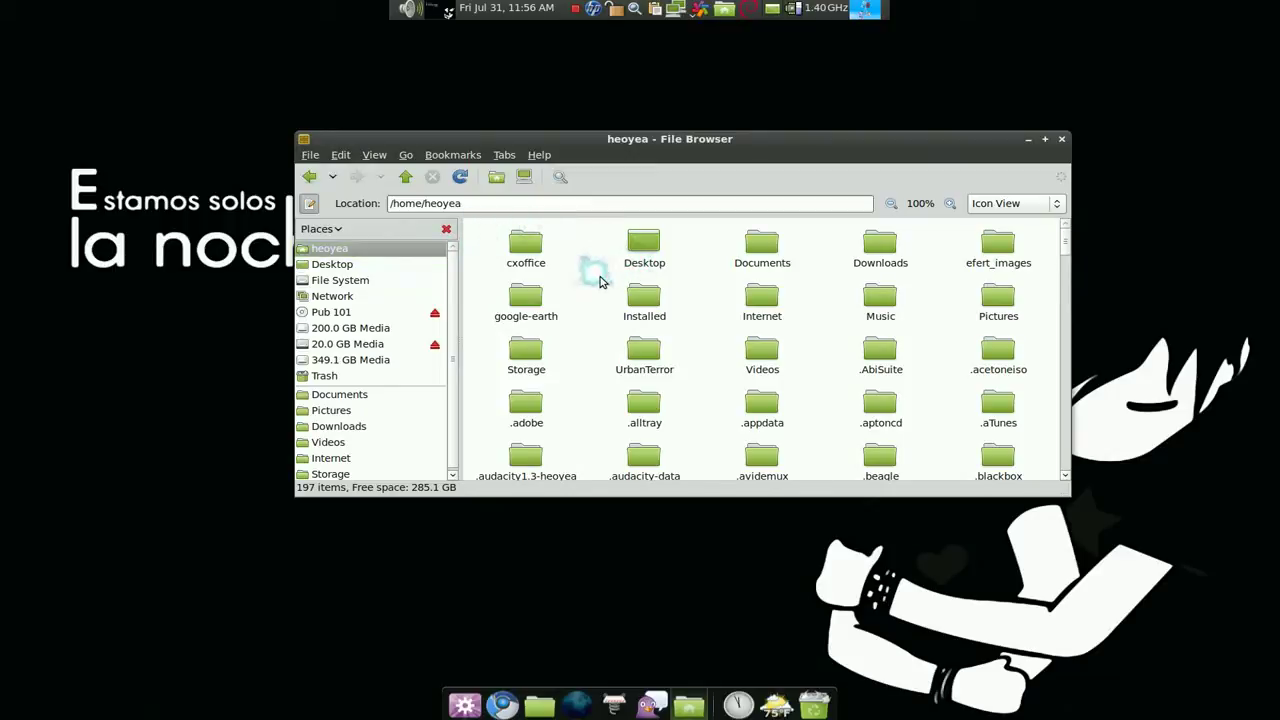
type(".win")
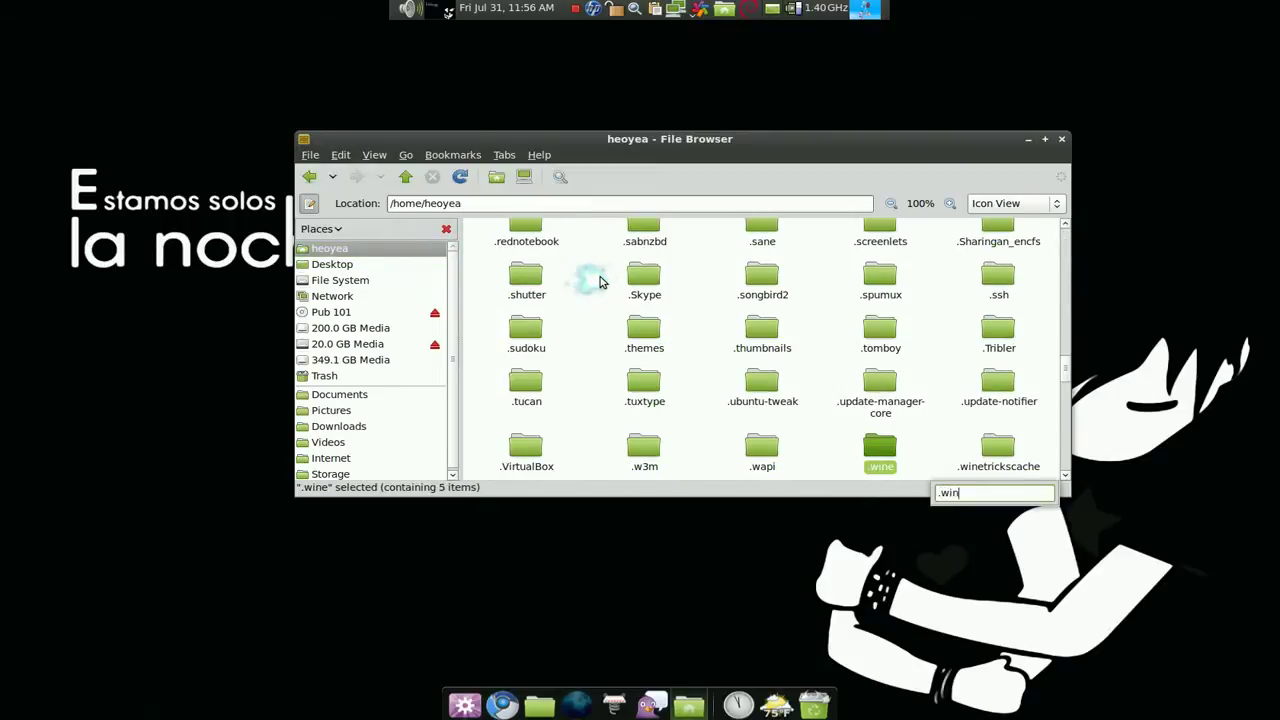
left_click(918, 450)
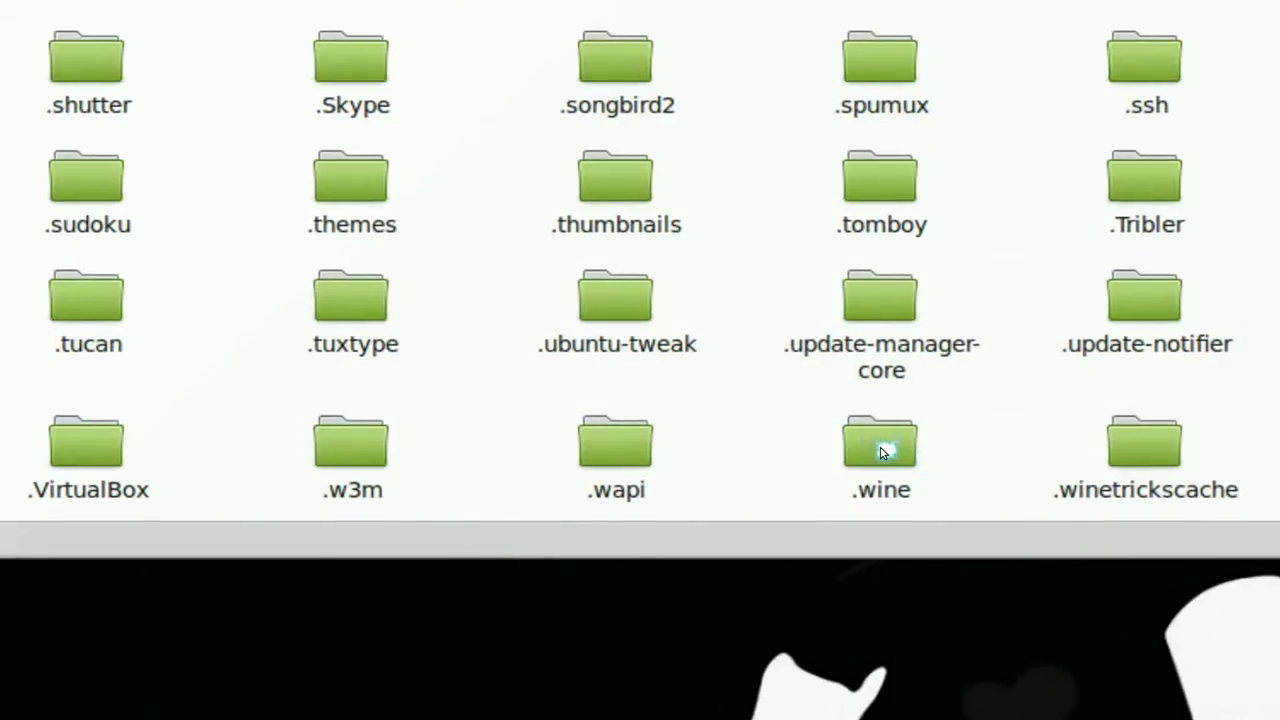
left_click(882, 452)
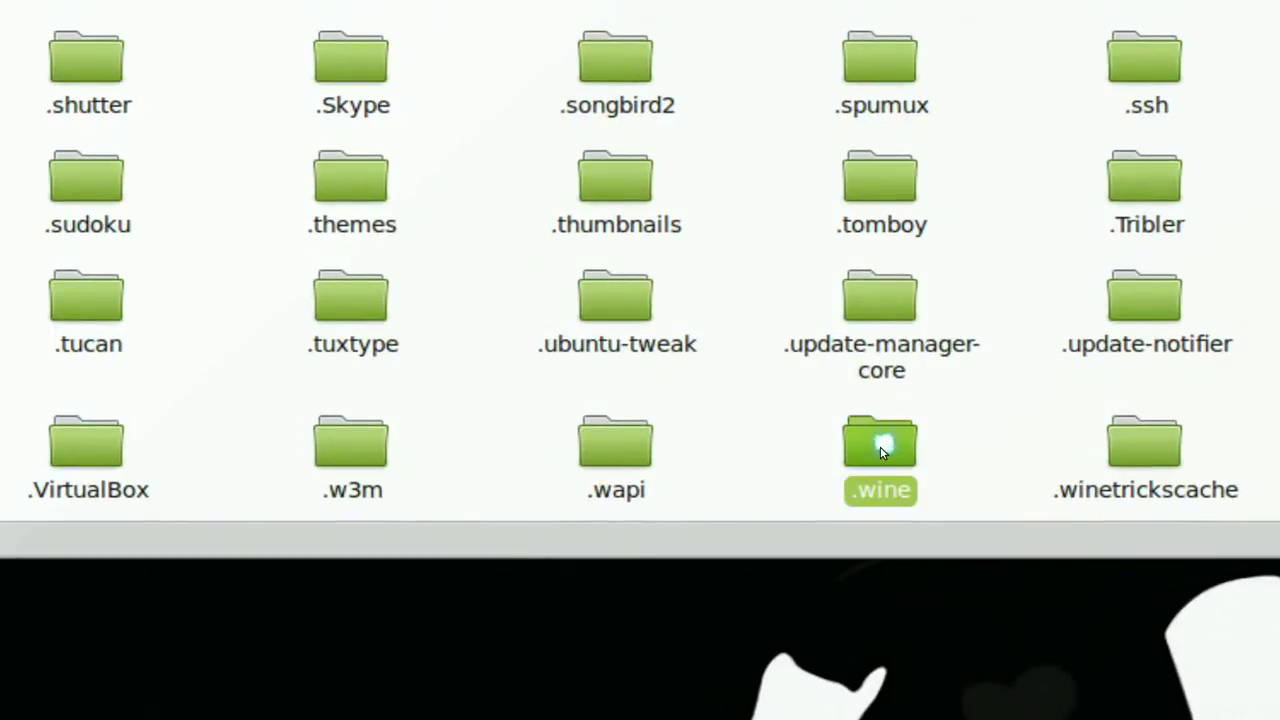
key("F2")
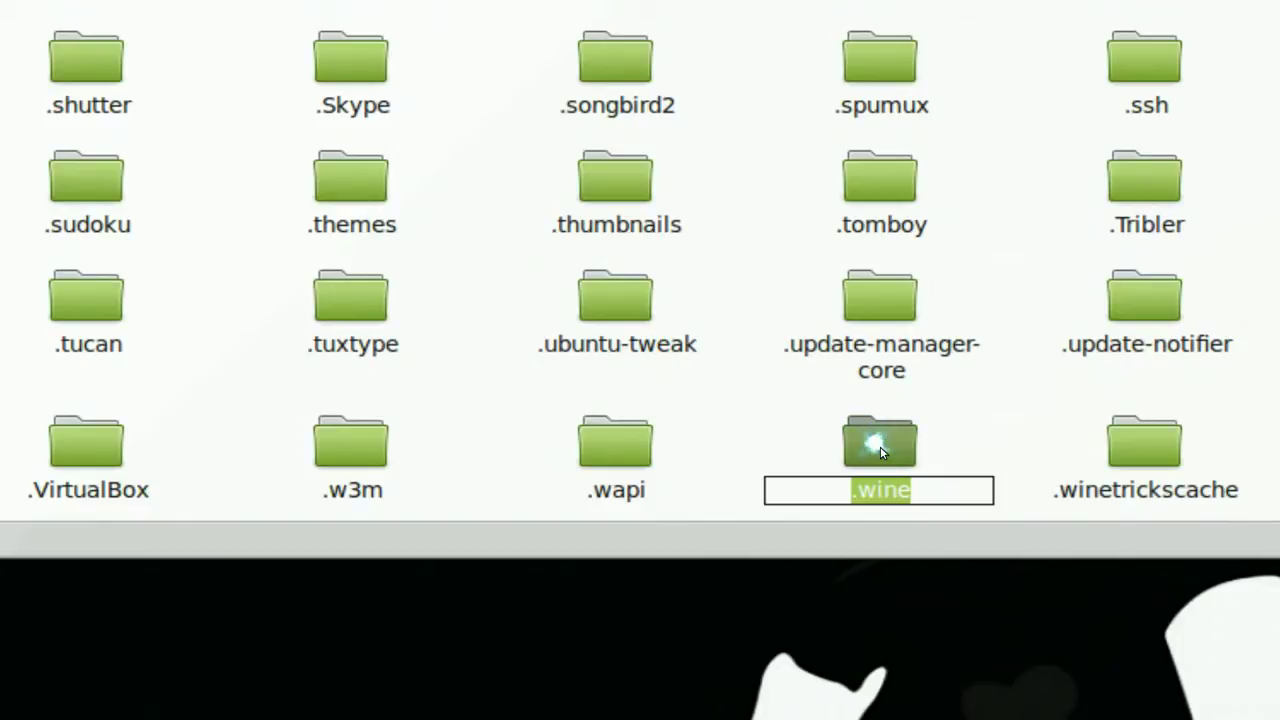
key("End")
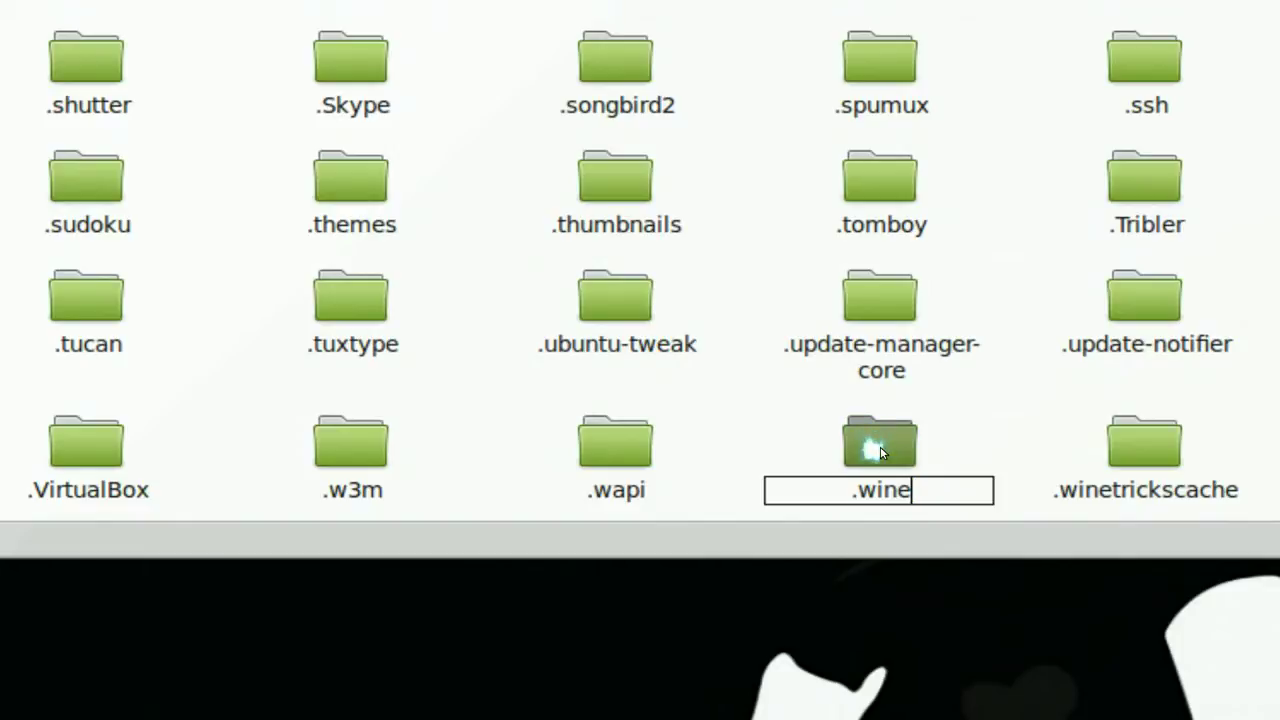
type(".bak")
left_click(1001, 450)
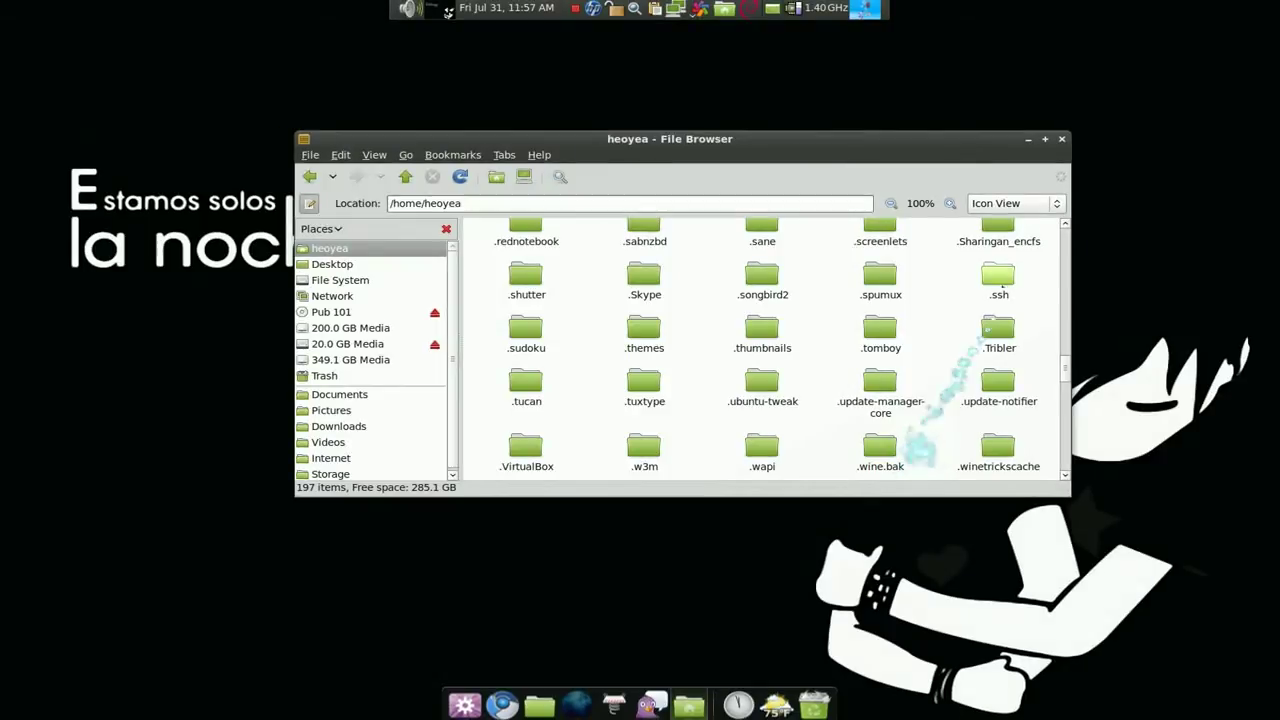
left_click(1026, 142)
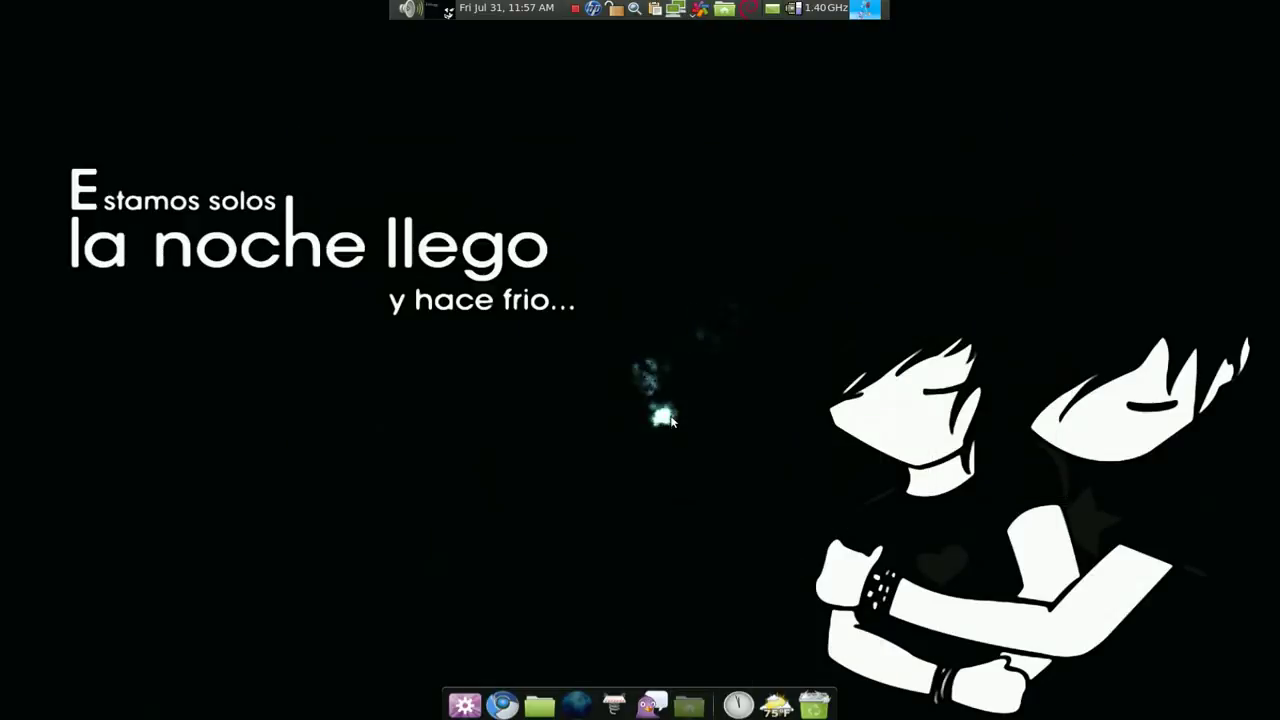
Step: Check the Wine entries in the main menu, and run the command wineboot through the Run Application dialog
key("alt+F2")
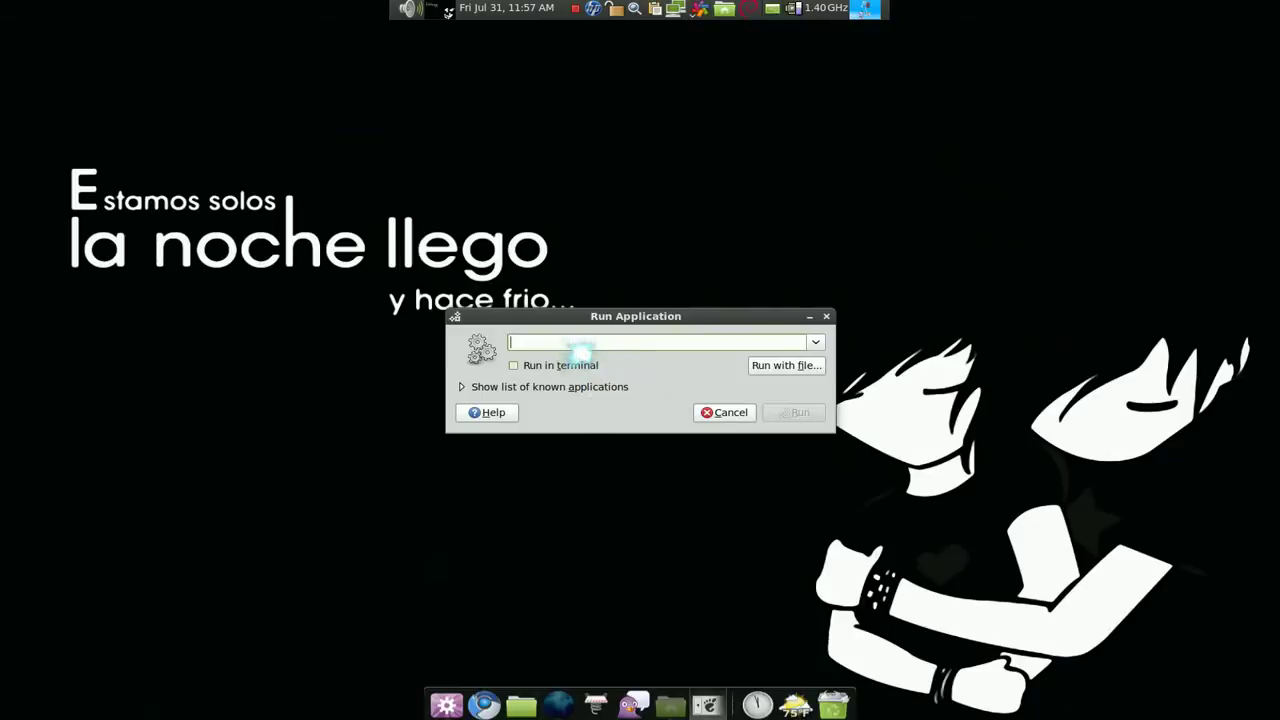
left_click(670, 706)
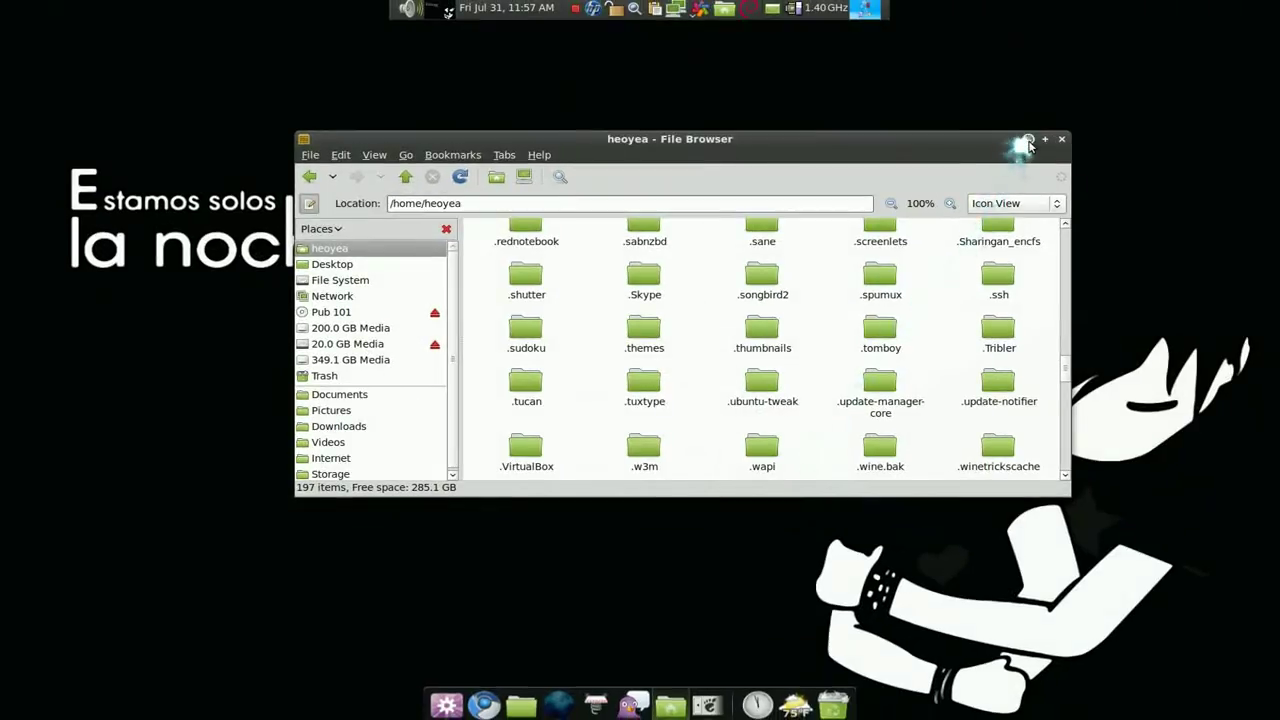
left_click(1014, 138)
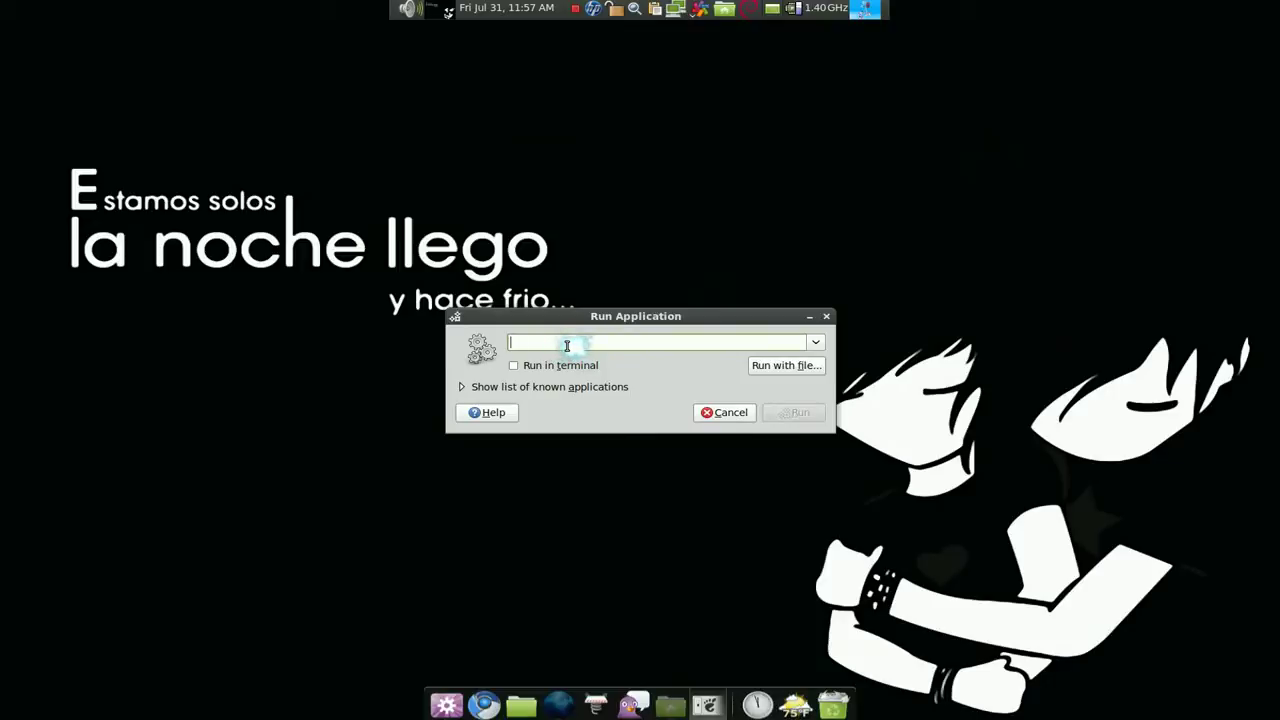
left_click(699, 9)
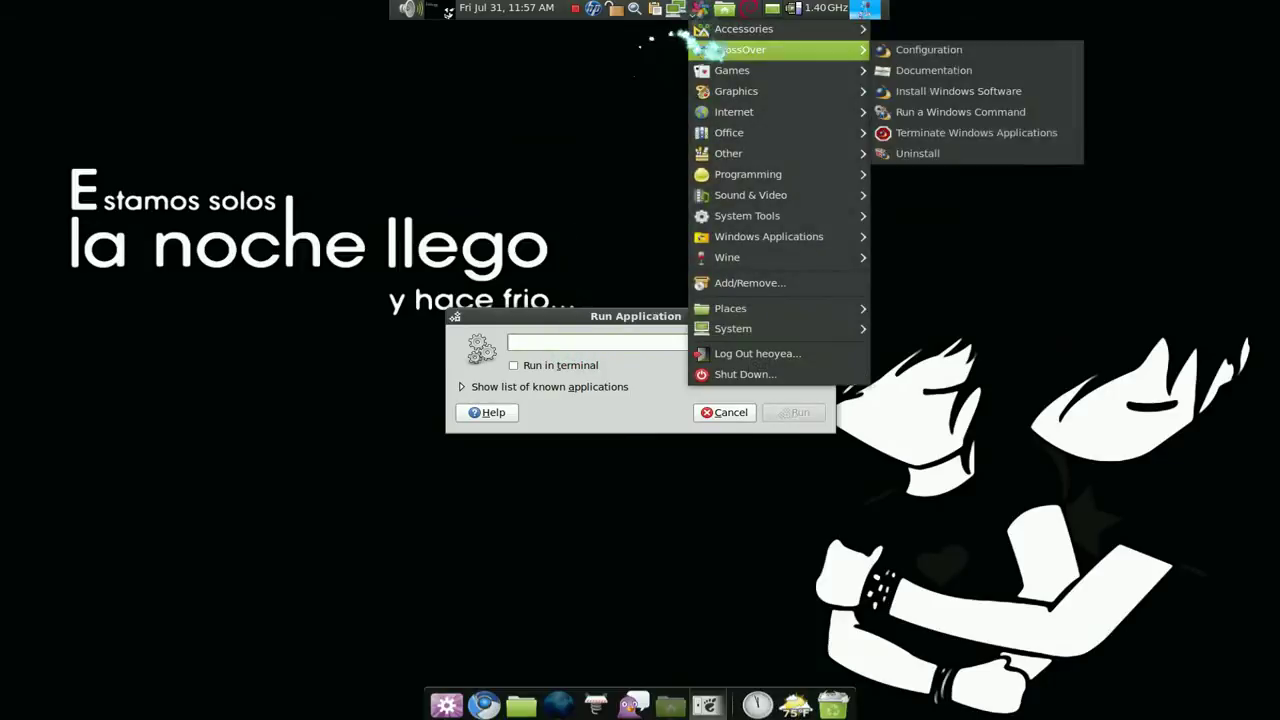
left_click(699, 9)
left_click(699, 9)
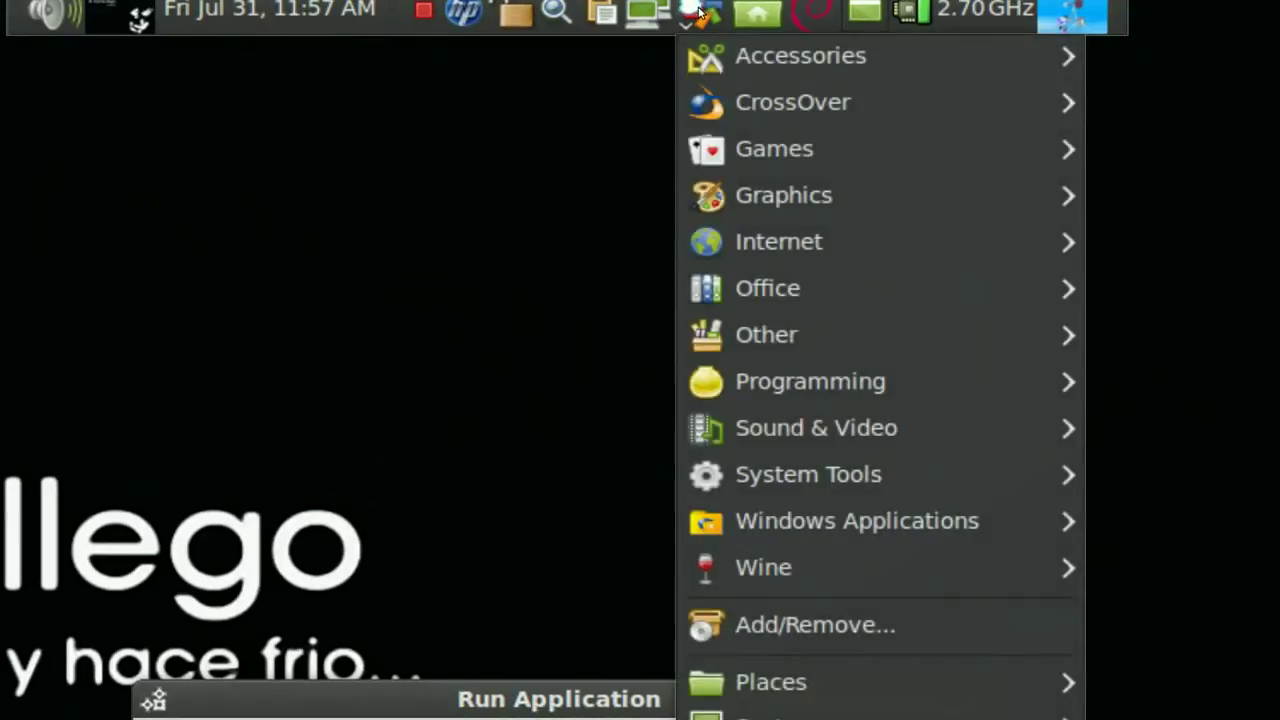
mouse_move(706, 569)
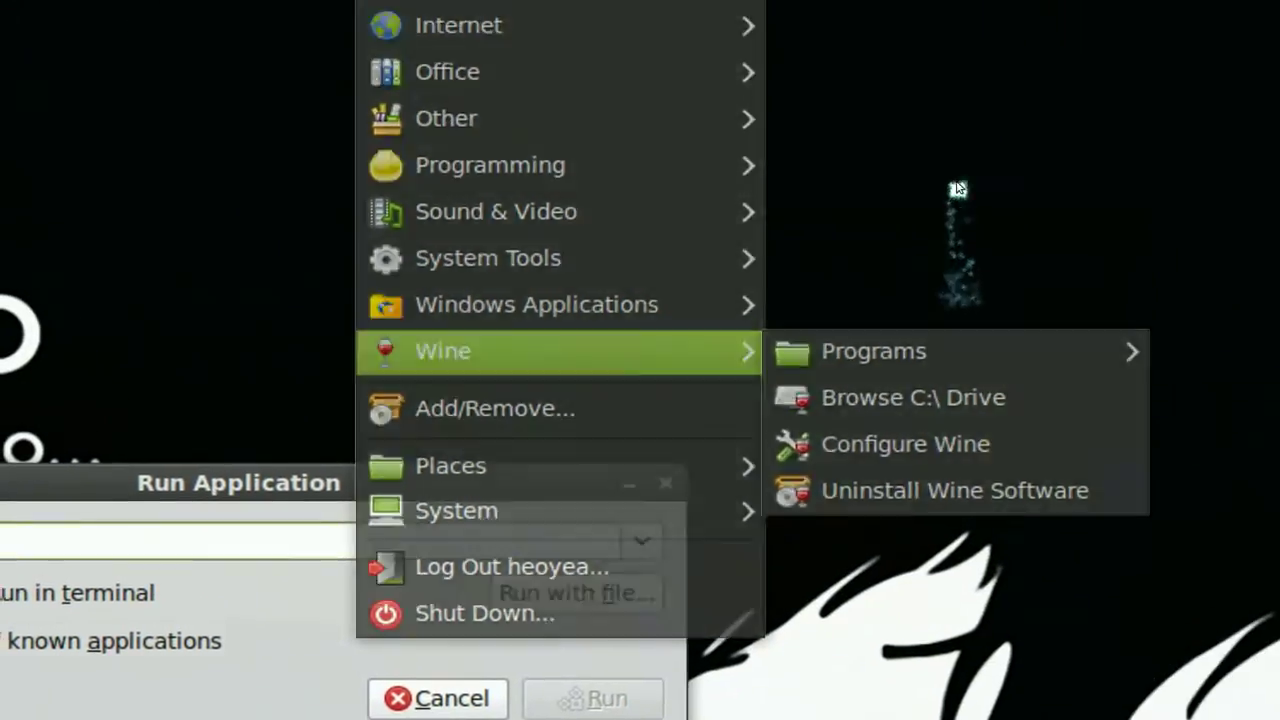
left_click(241, 424)
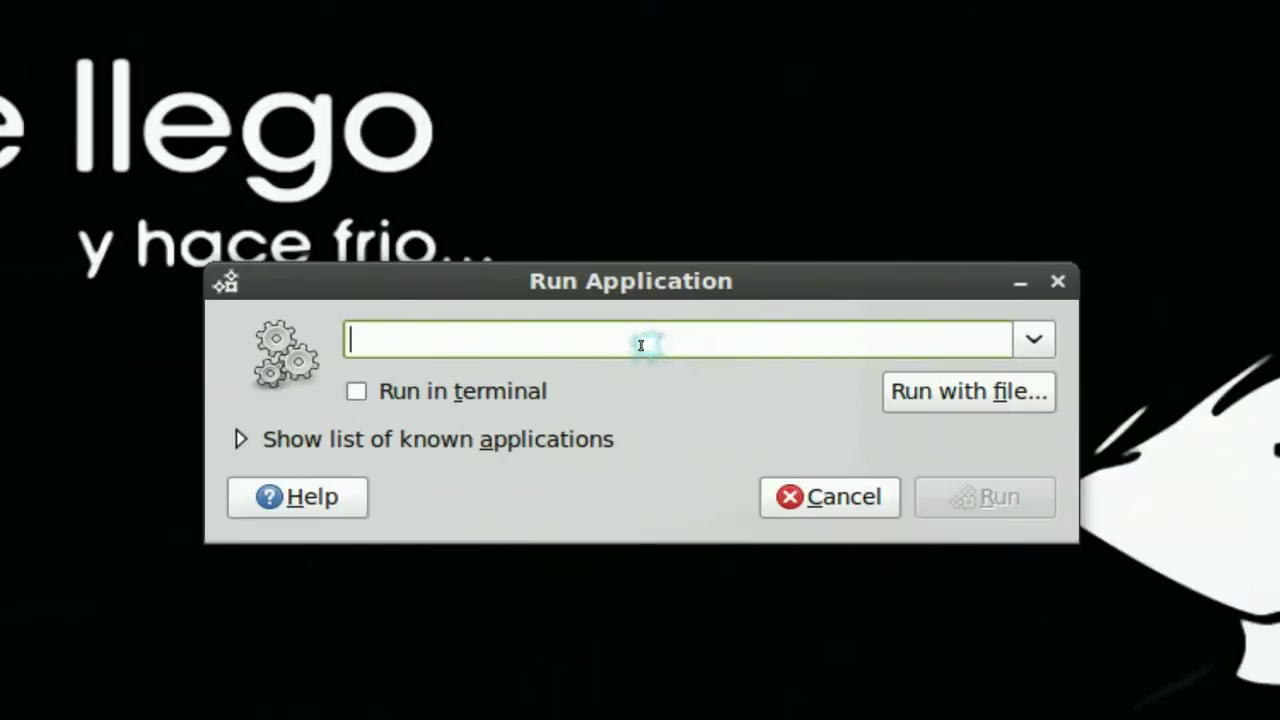
type("wine")
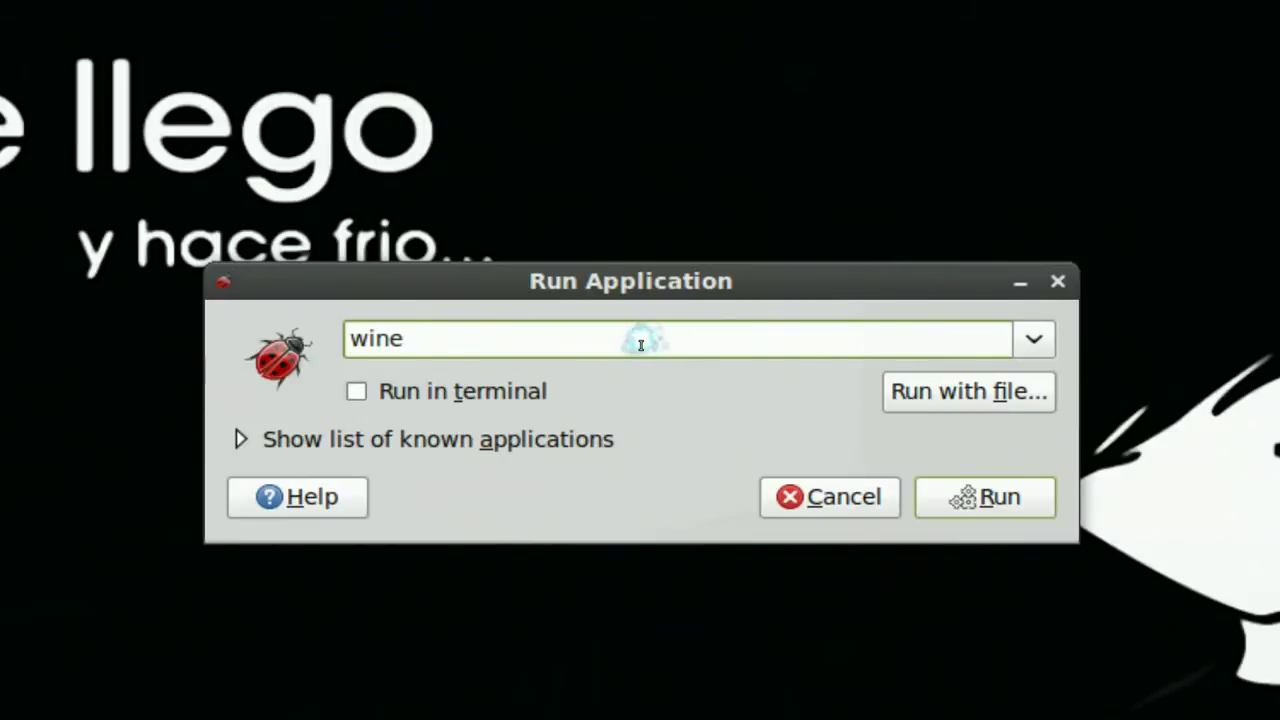
type("boot")
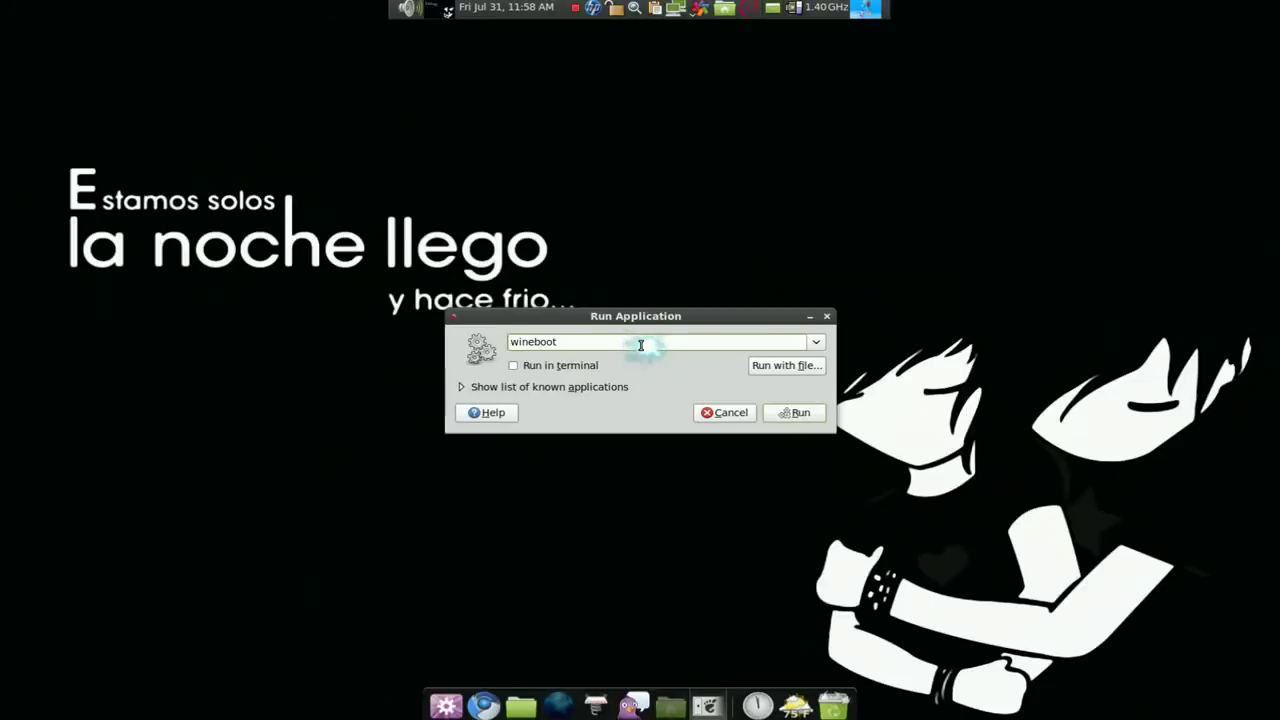
key("Return")
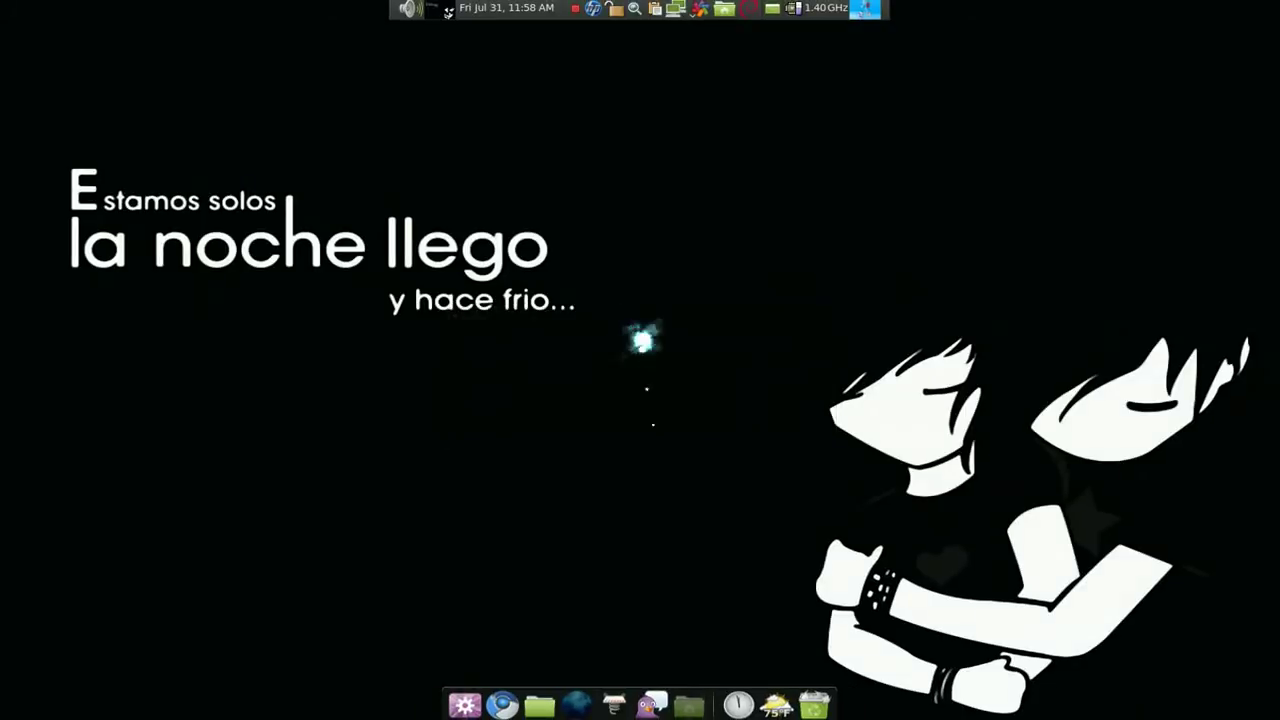
Step: Inspect the Program Files folder in drive_c of the new .wine folder, and minimize the file browser
left_click(684, 708)
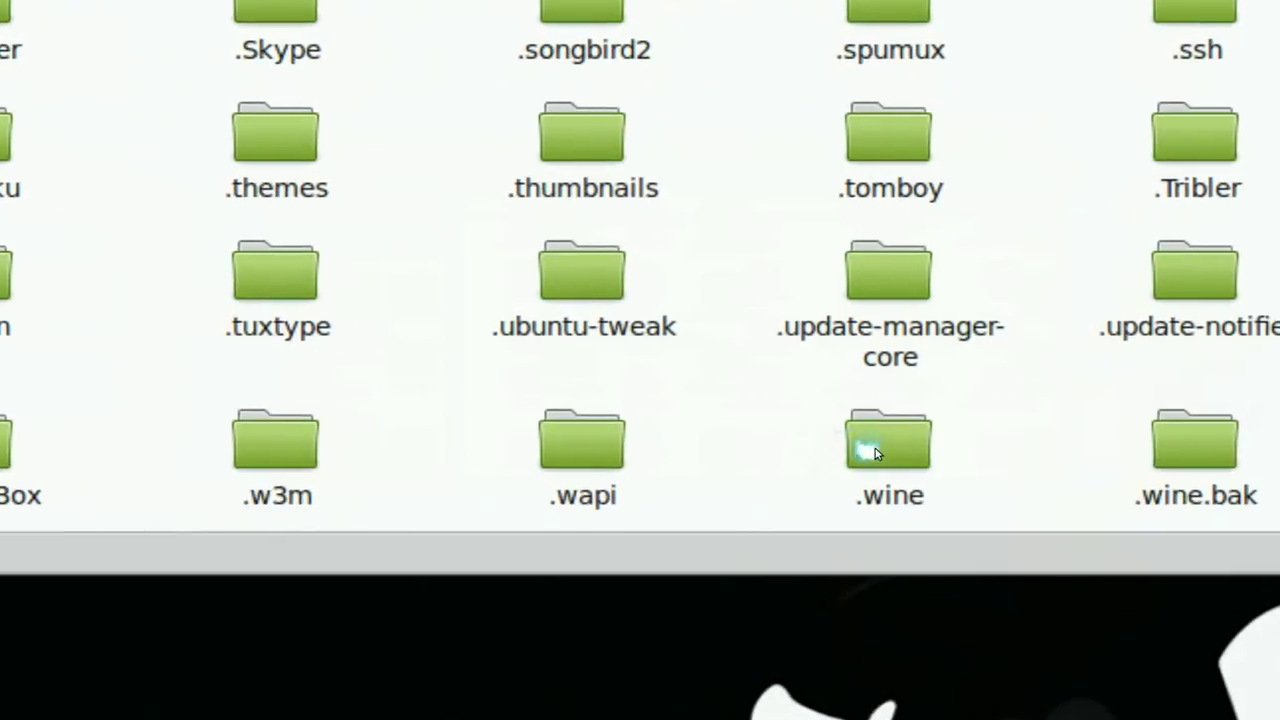
left_click(876, 451)
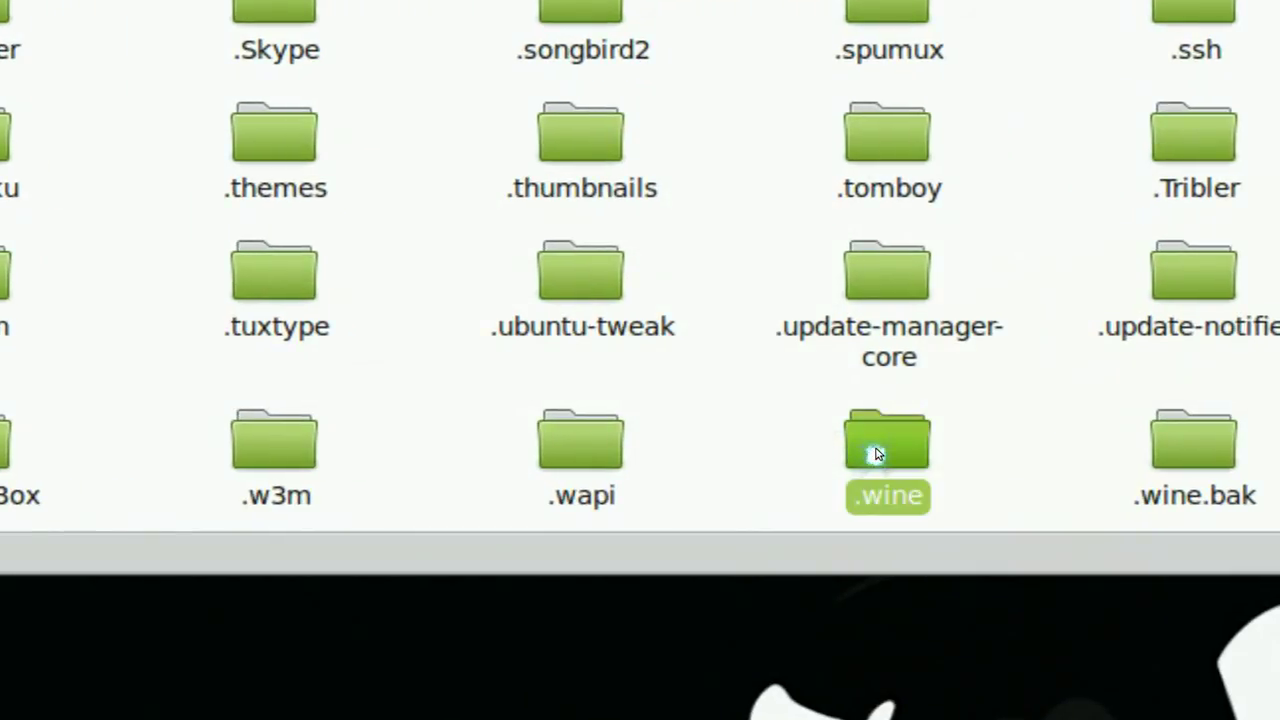
double_click(876, 454)
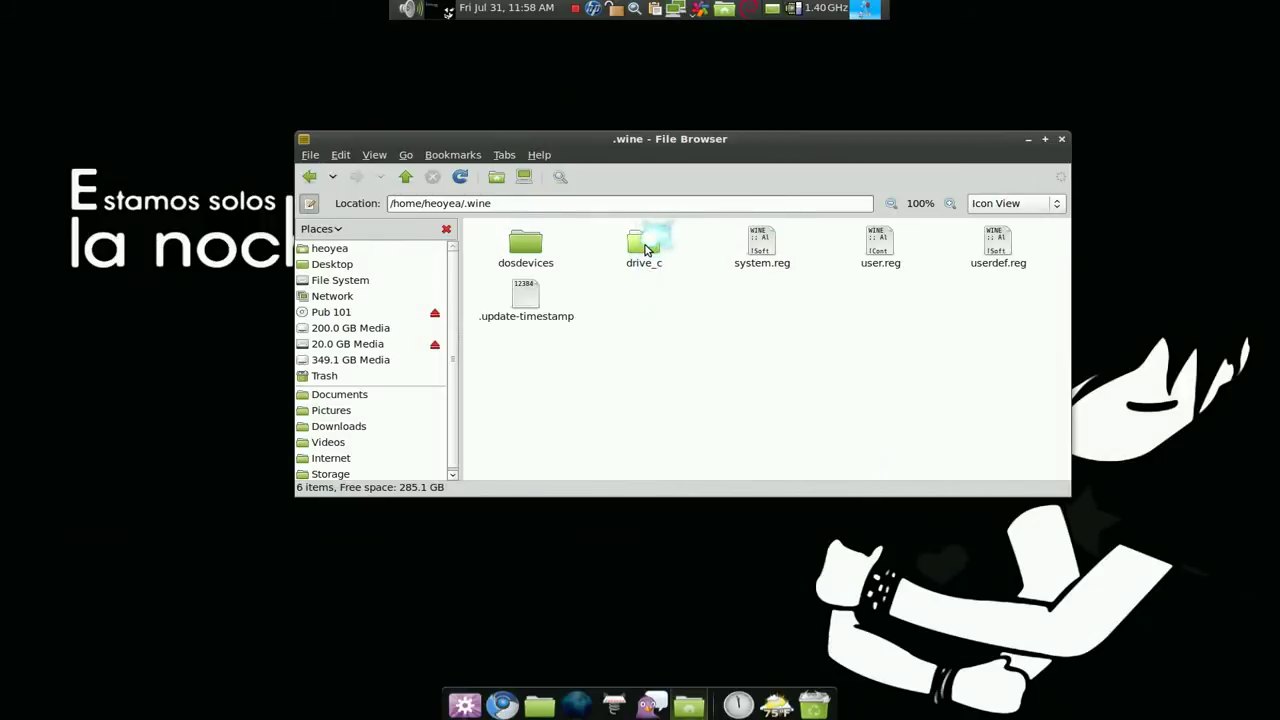
double_click(645, 247)
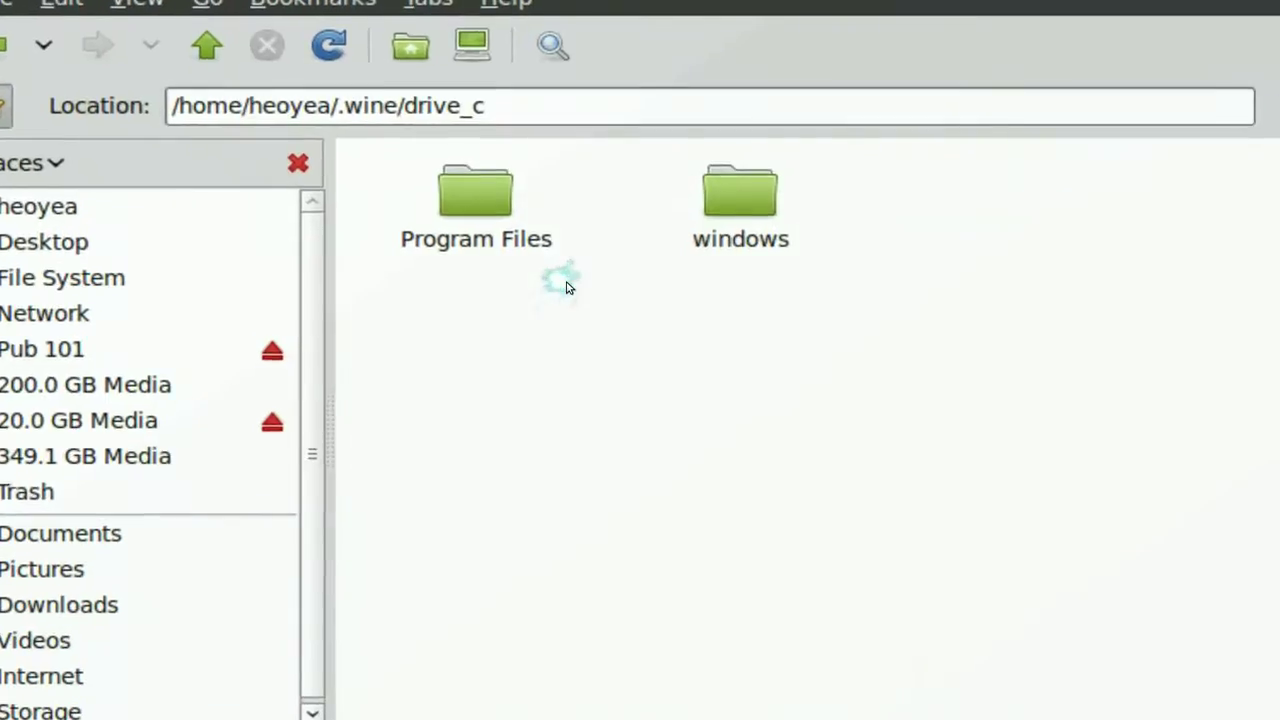
double_click(542, 264)
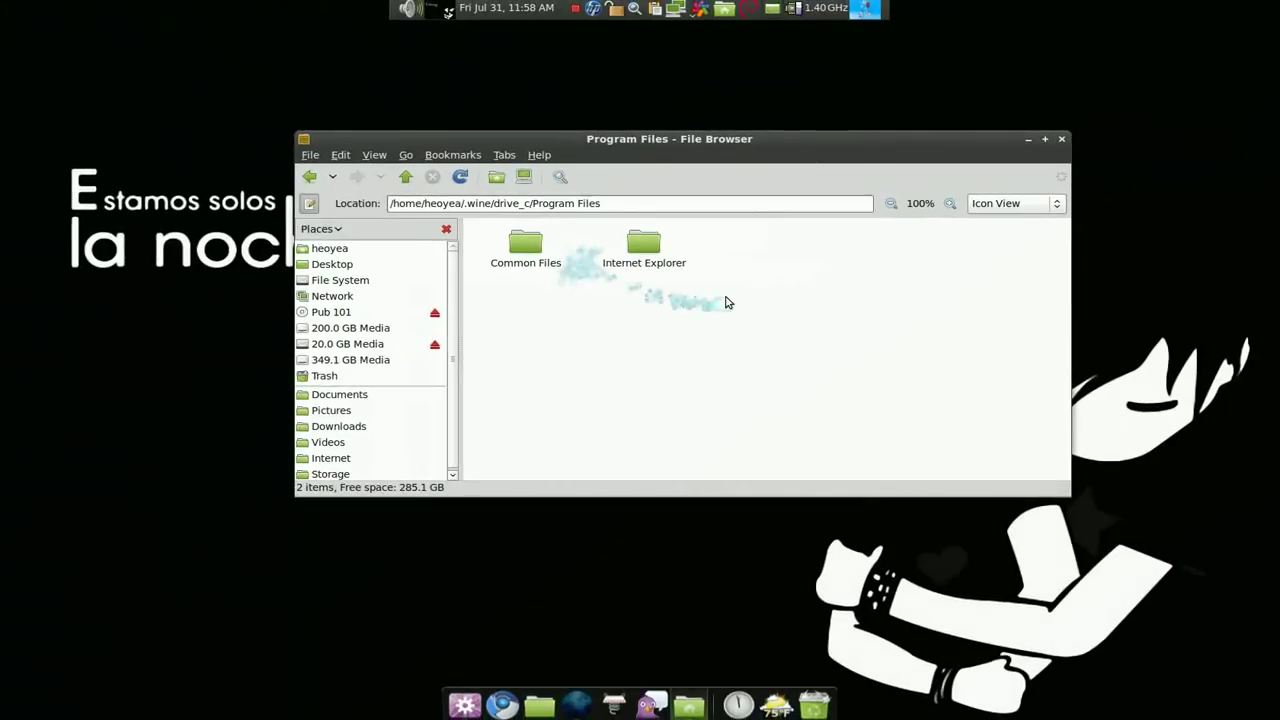
left_click(1027, 140)
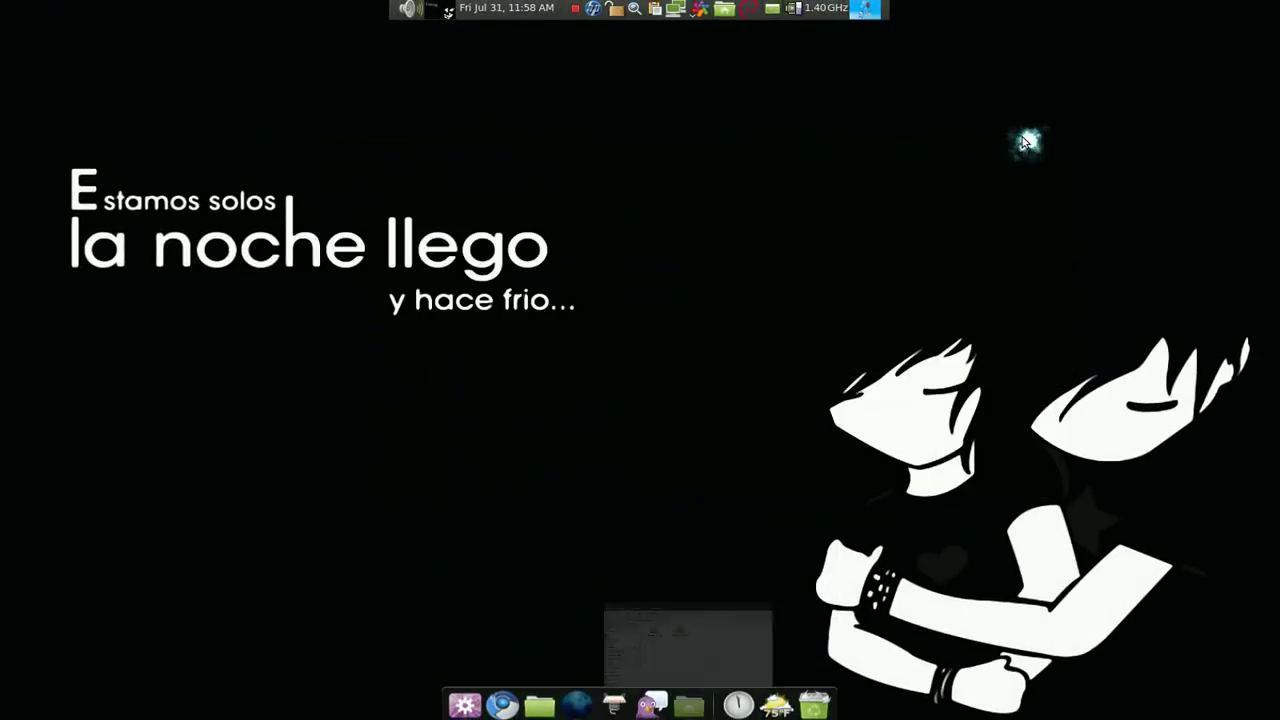
Step: Look through Wine's Programs submenu in the main menu for leftover program entries, and close the menu
left_click(700, 8)
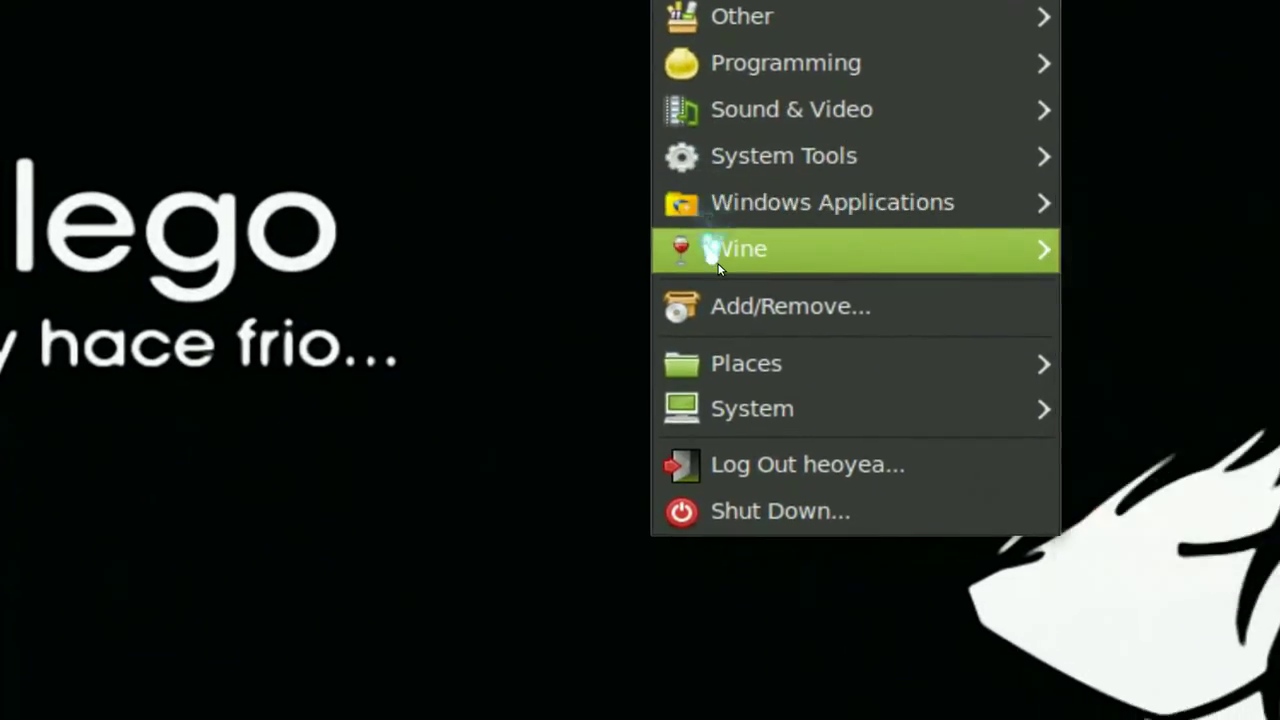
mouse_move(706, 257)
mouse_move(1137, 257)
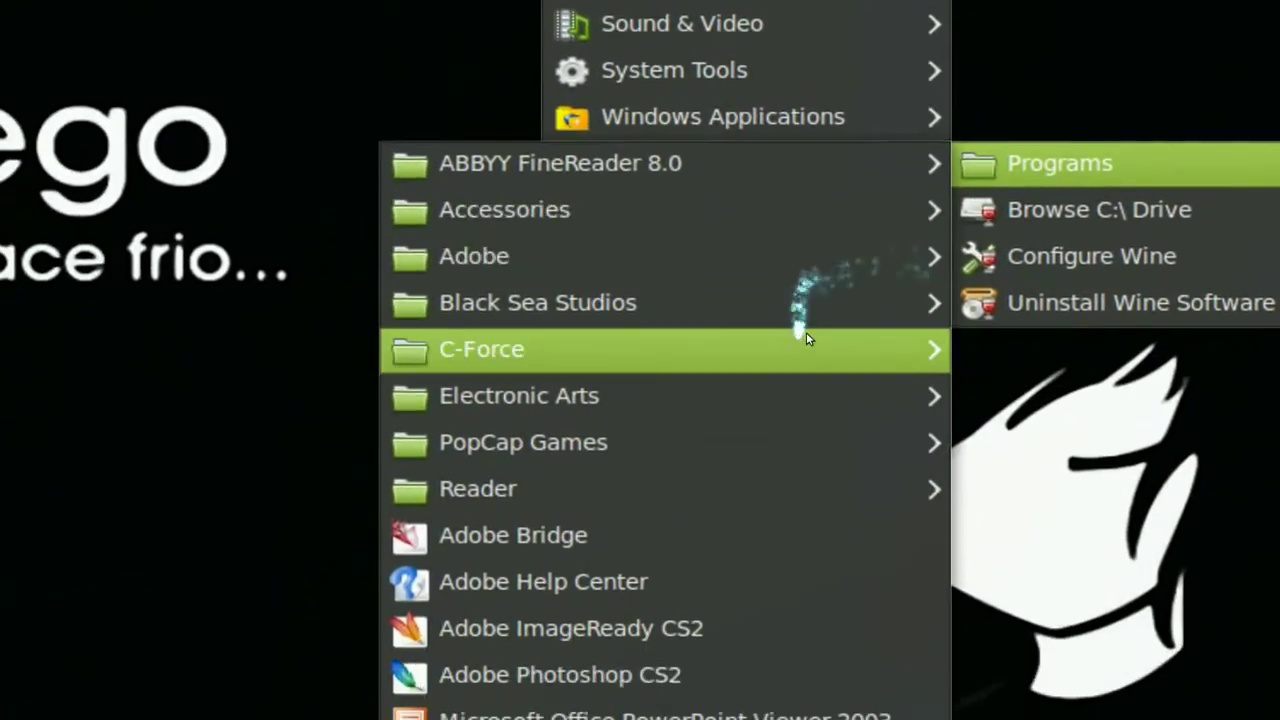
mouse_move(788, 407)
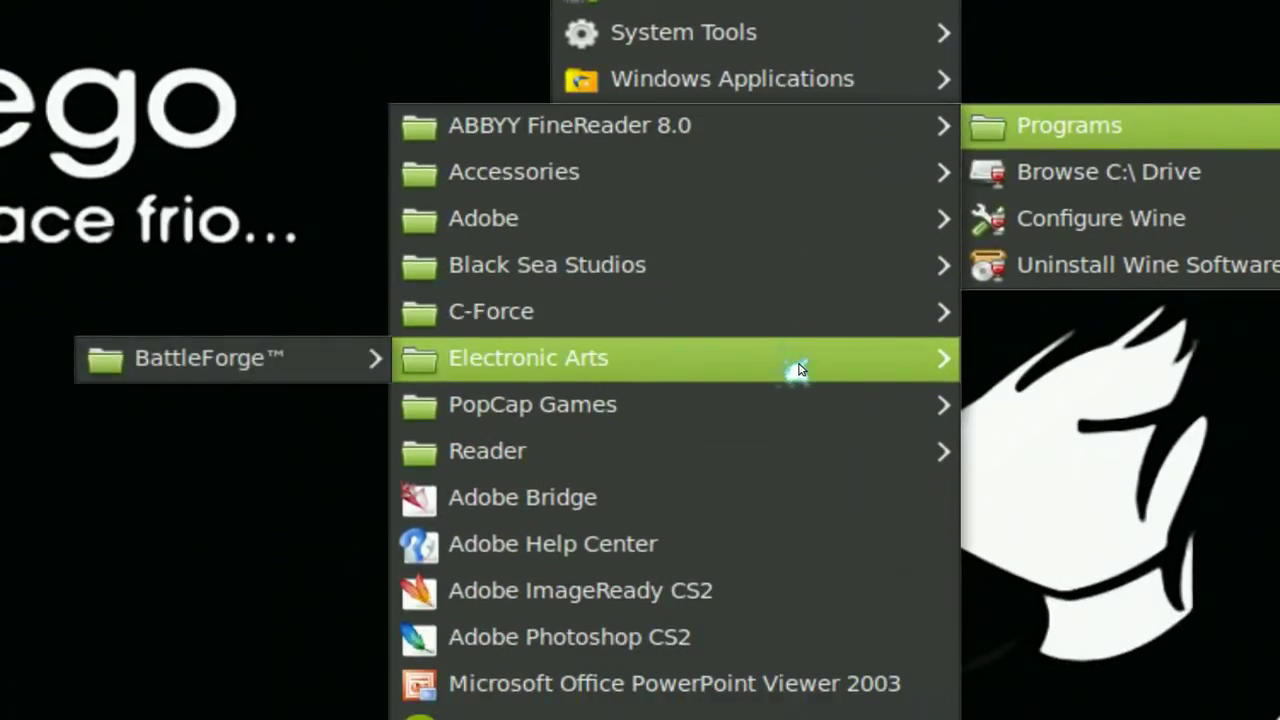
mouse_move(796, 292)
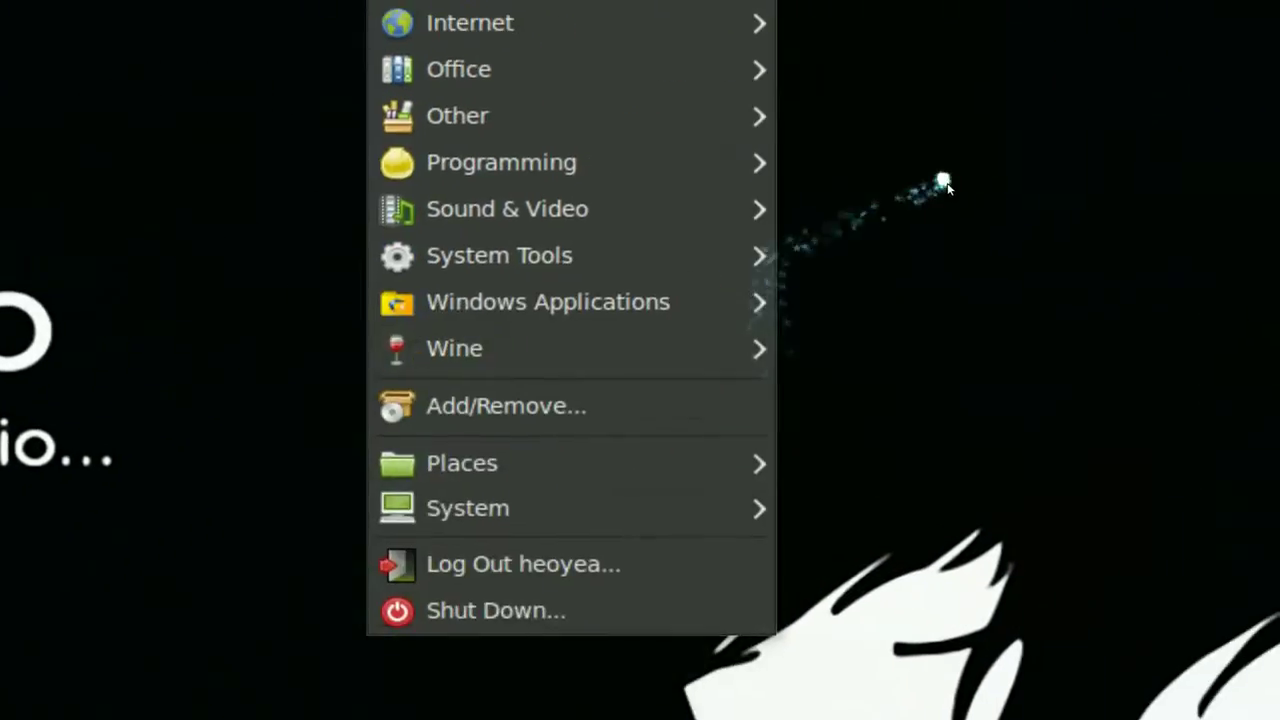
left_click(943, 183)
Step: Restore the file browser, go back up to the home folder, and compare the .wine.bak folder with .wine
left_click(688, 706)
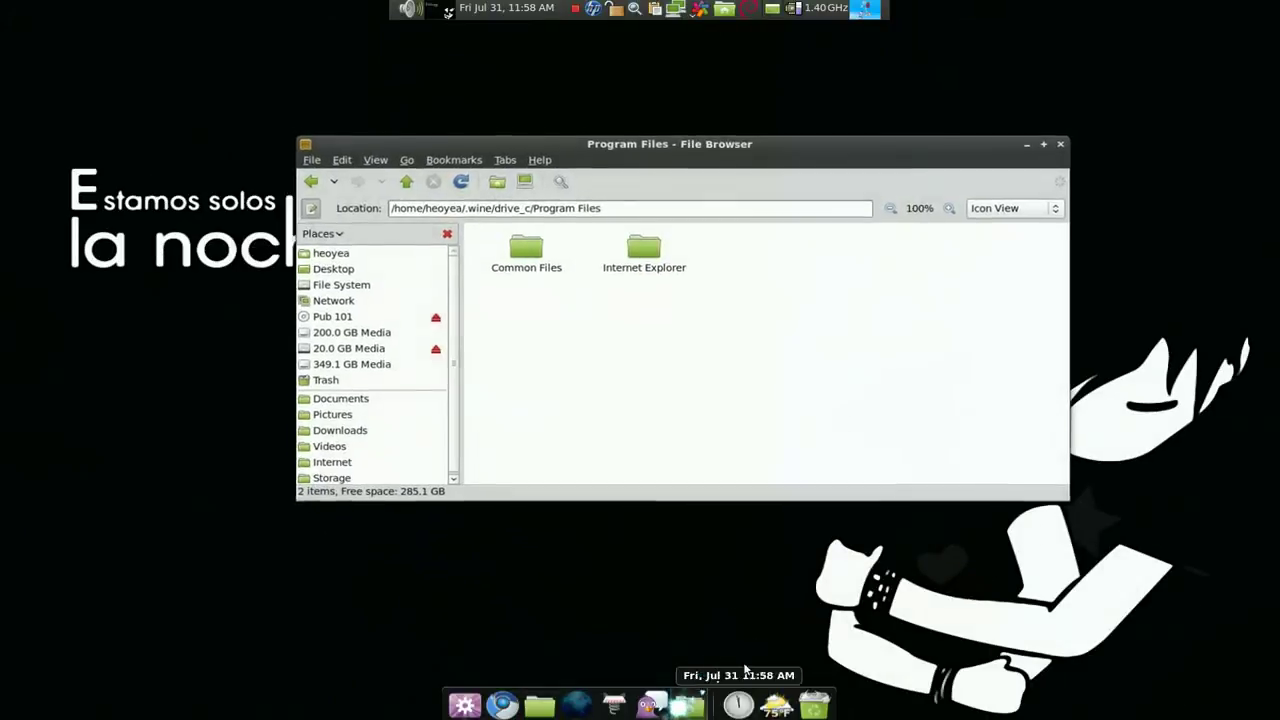
left_click(409, 177)
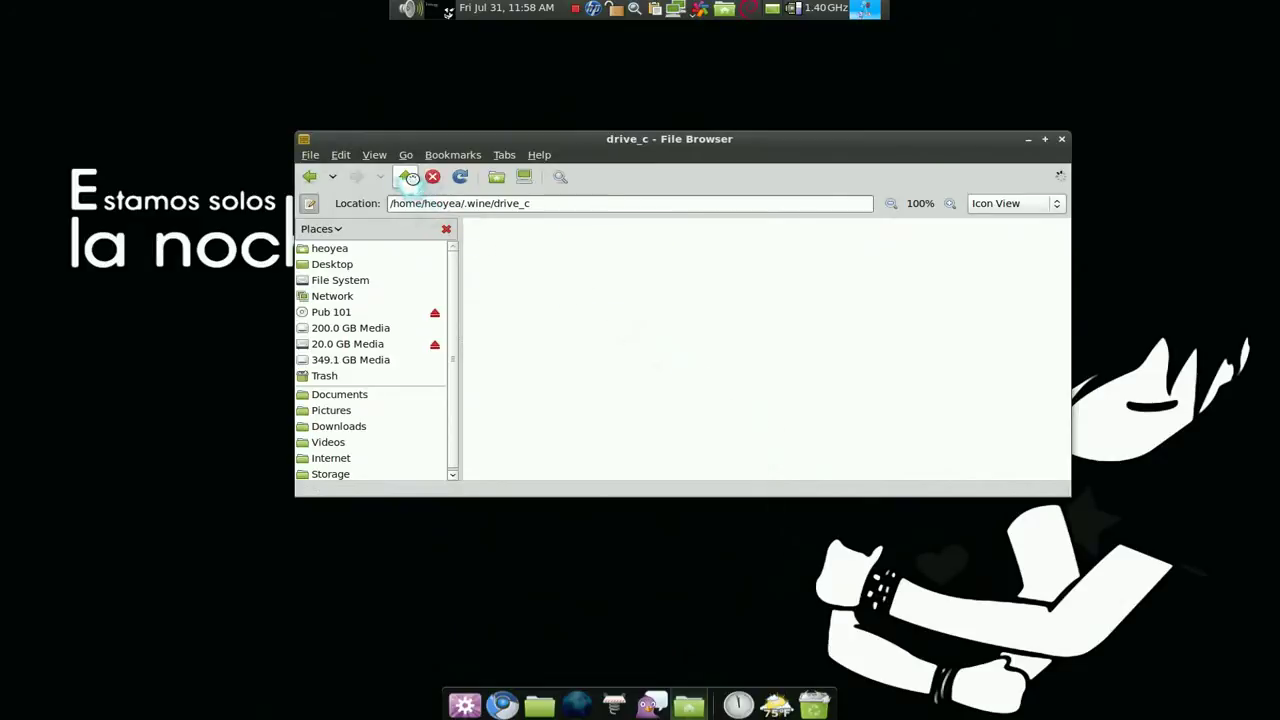
left_click(407, 177)
left_click(407, 177)
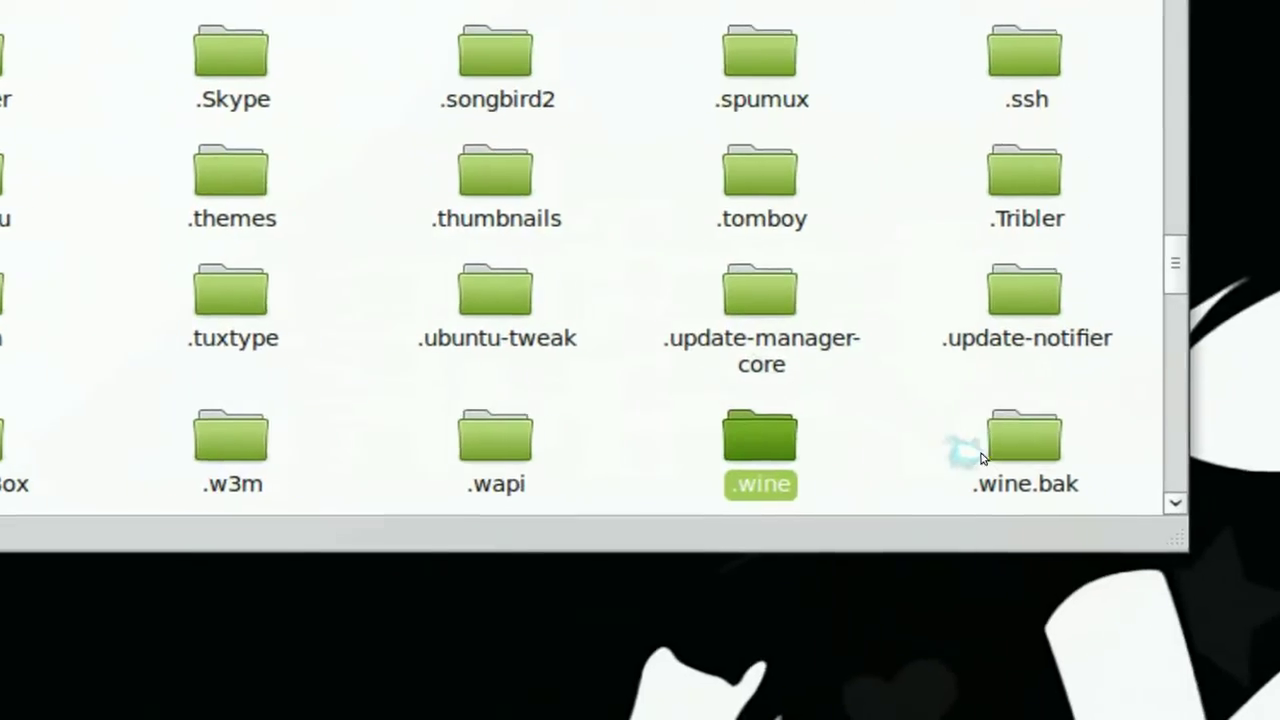
left_click(996, 449)
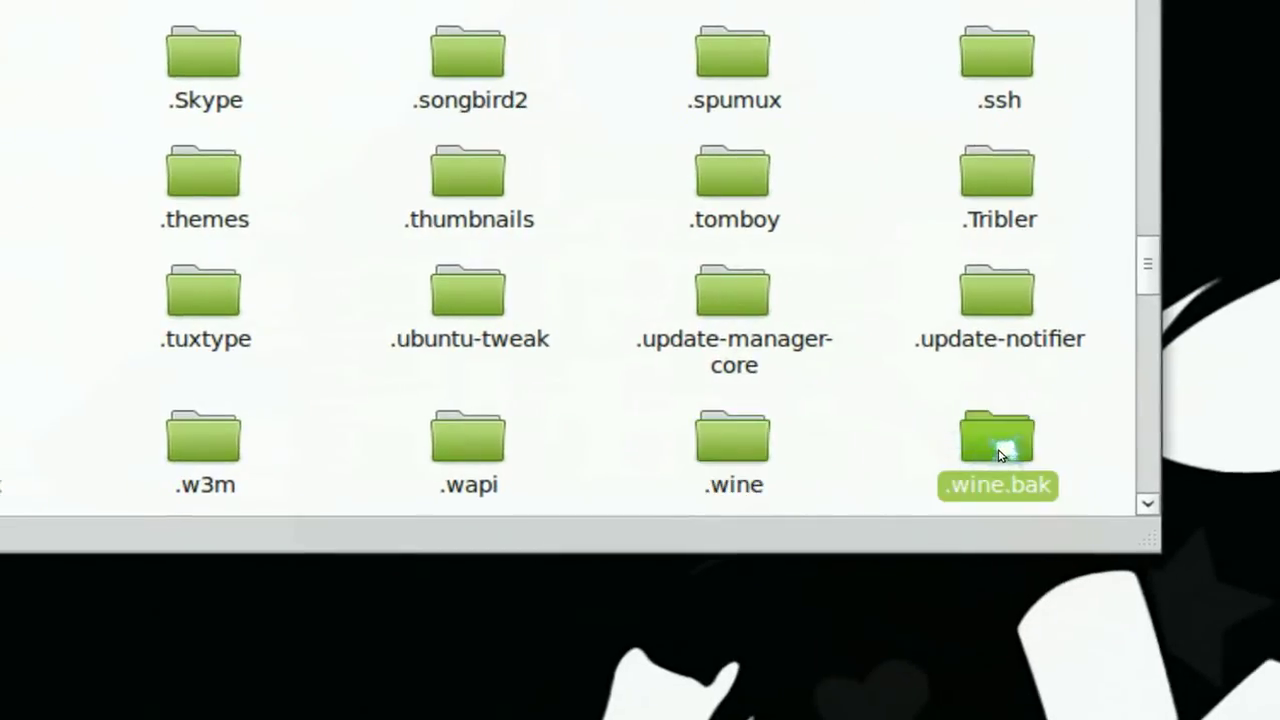
left_click_drag(998, 455, 749, 492)
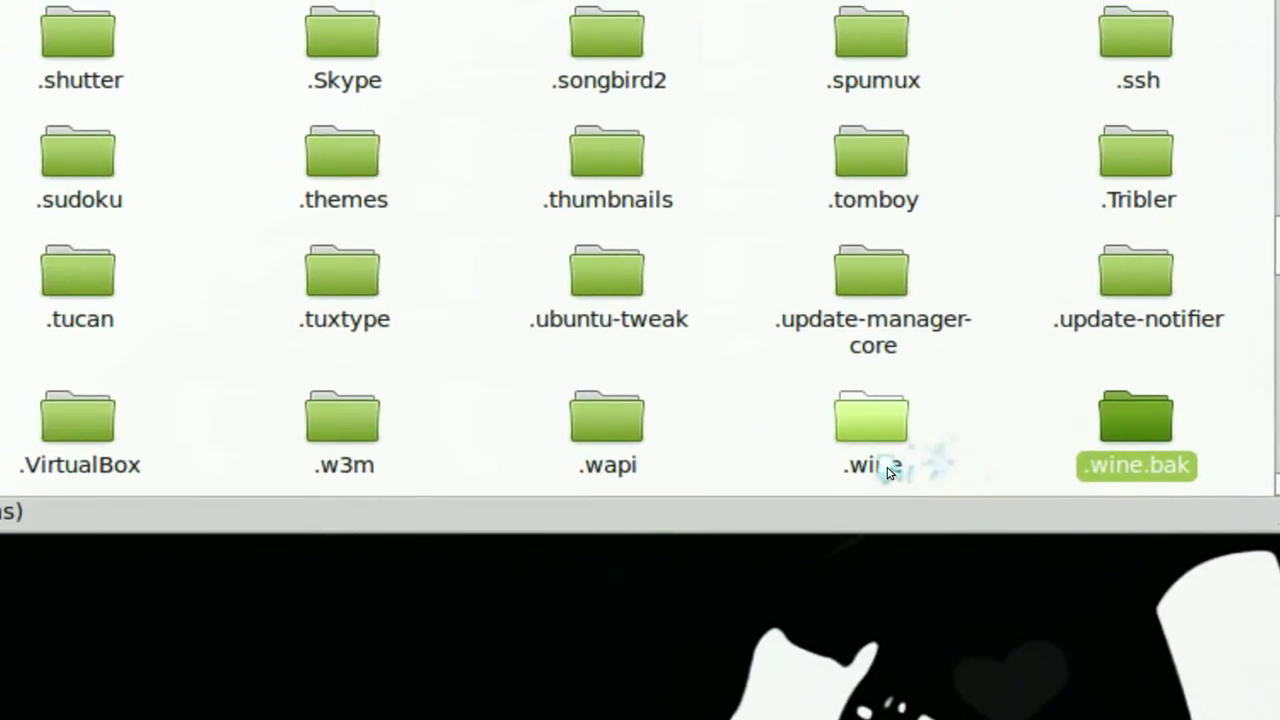
left_click_drag(888, 470, 889, 423)
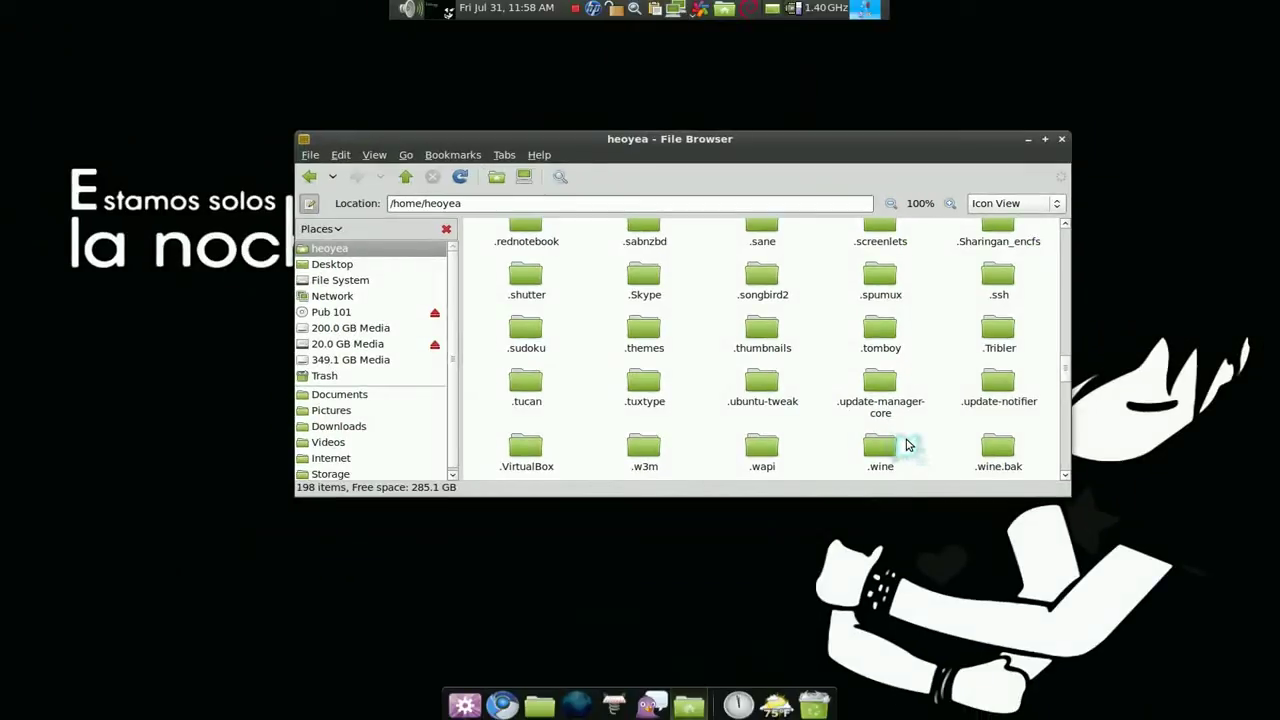
Step: Look at the contents of the .wine folder again, return to the home folder, and close the file browser
left_click(876, 452)
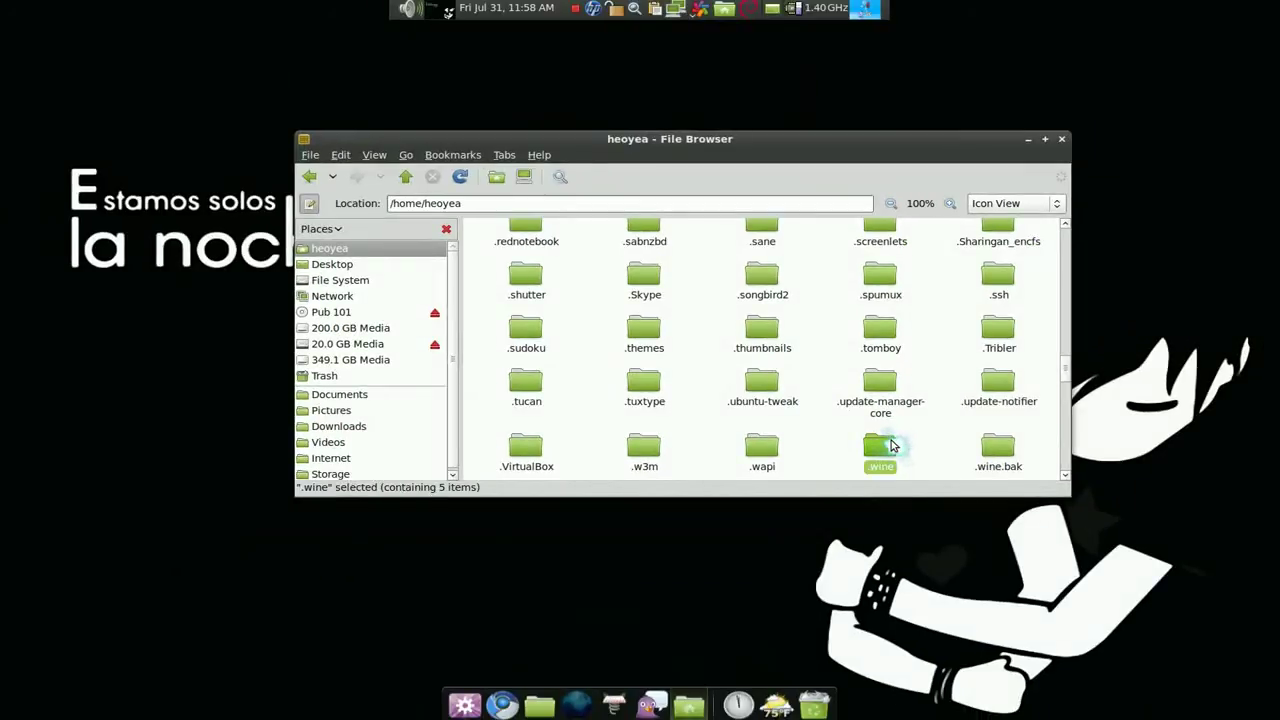
double_click(891, 446)
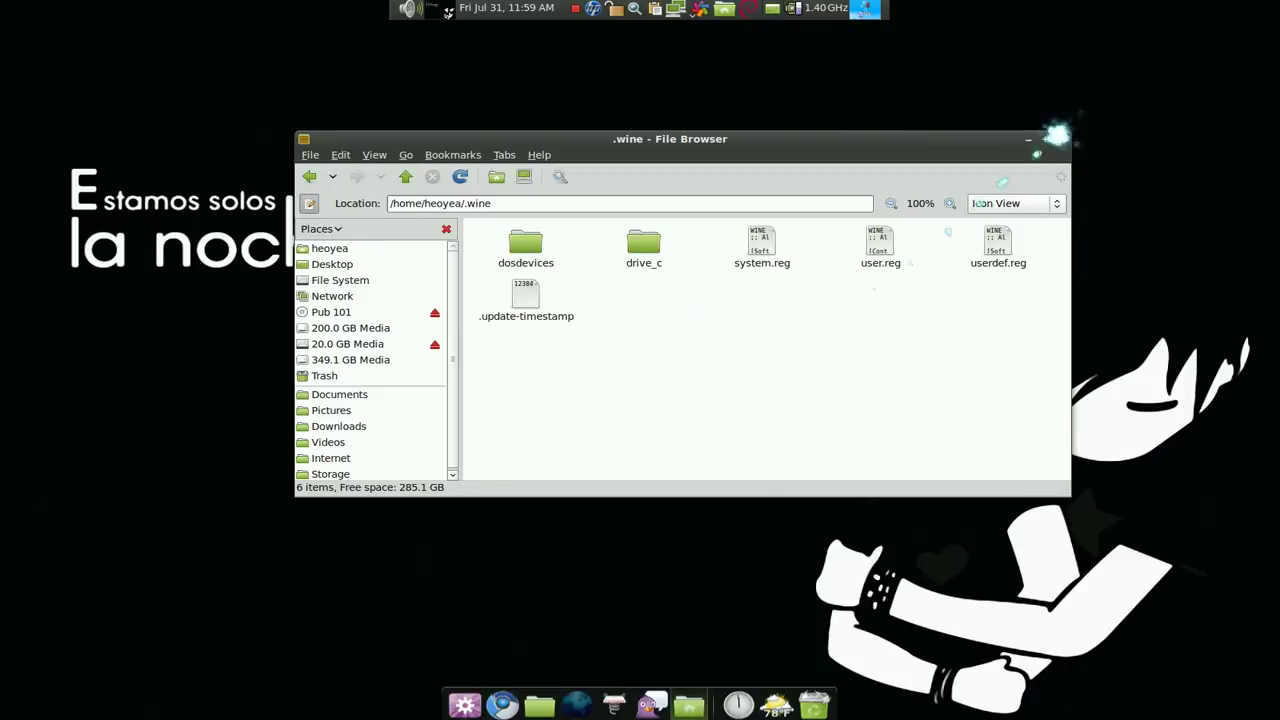
double_click(641, 250)
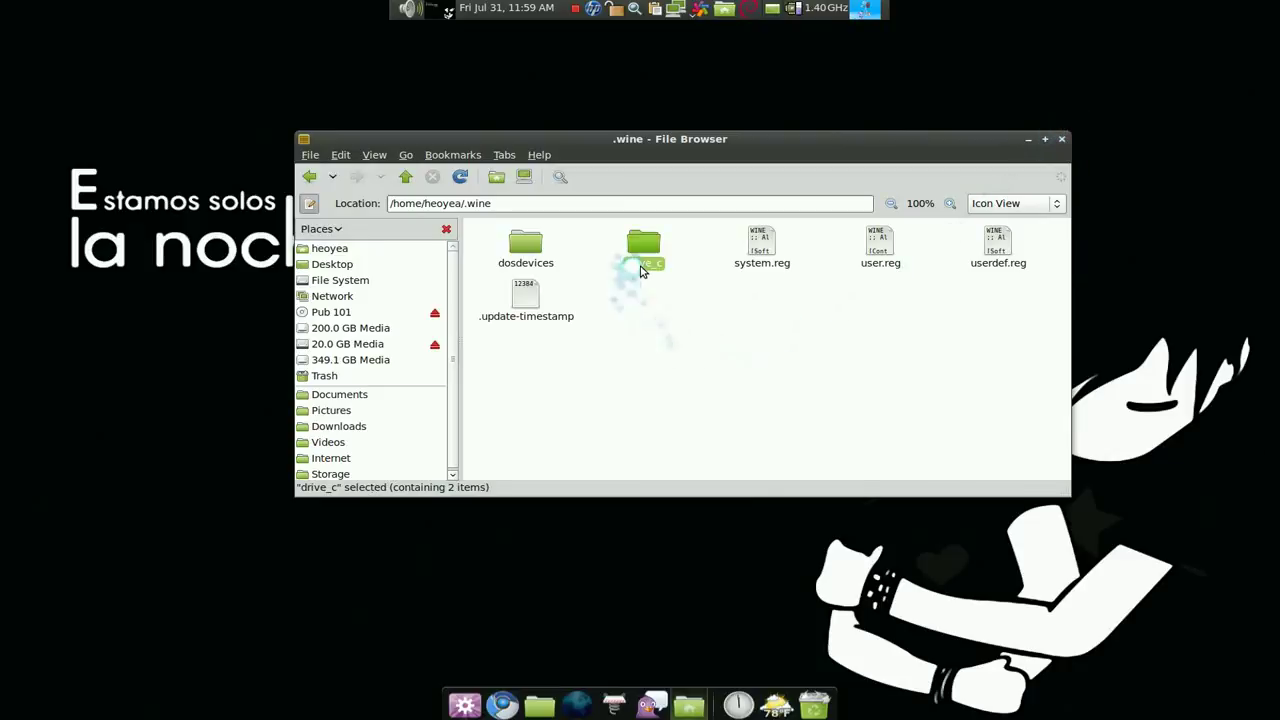
left_click(400, 177)
left_click(400, 177)
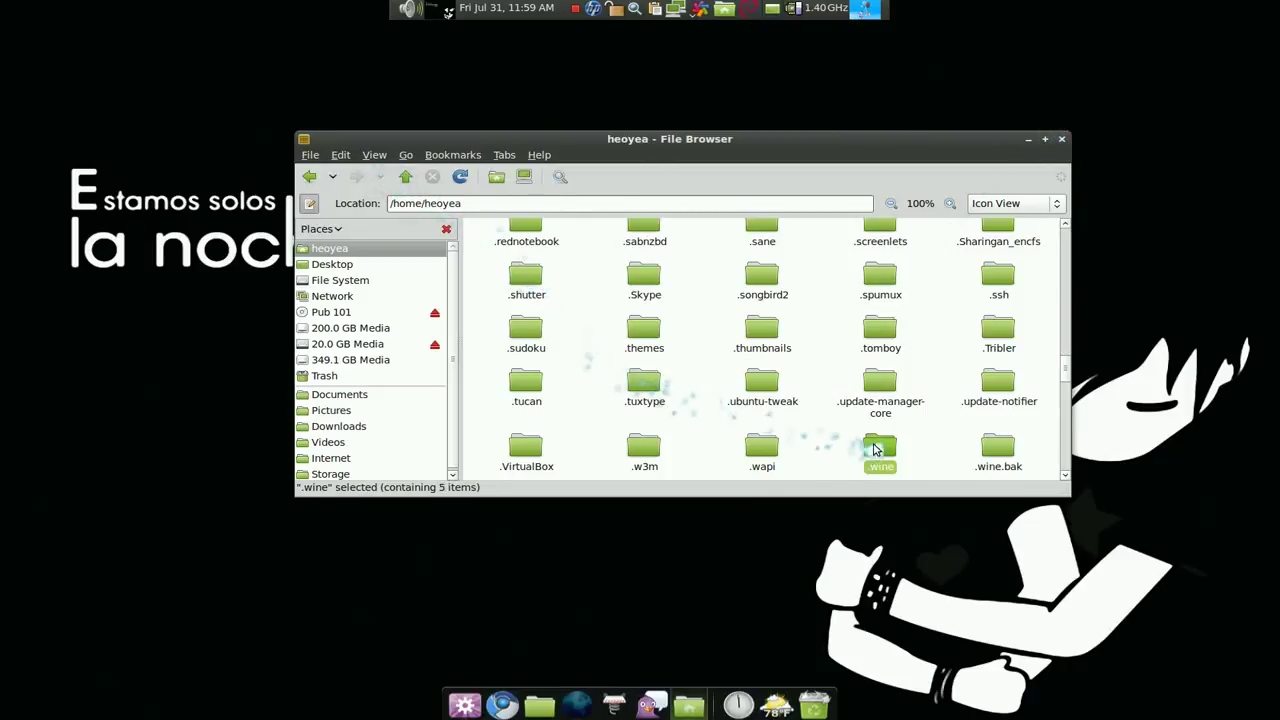
left_click(1061, 139)
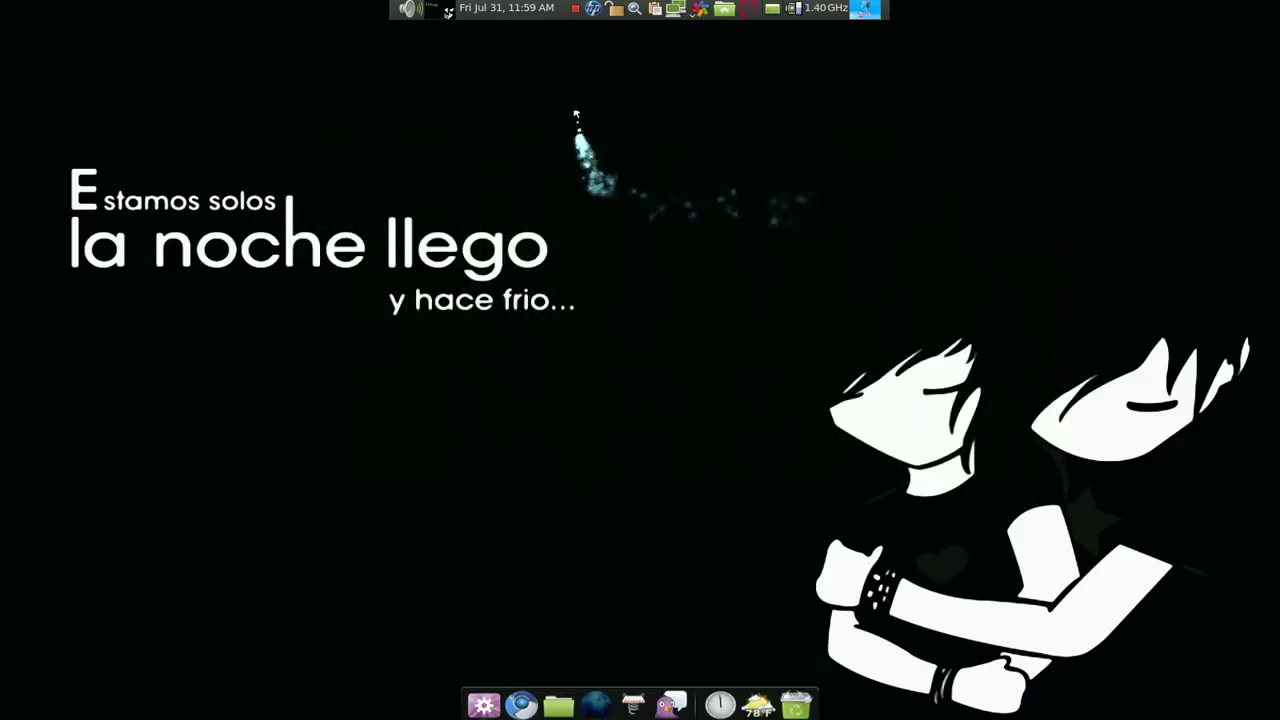